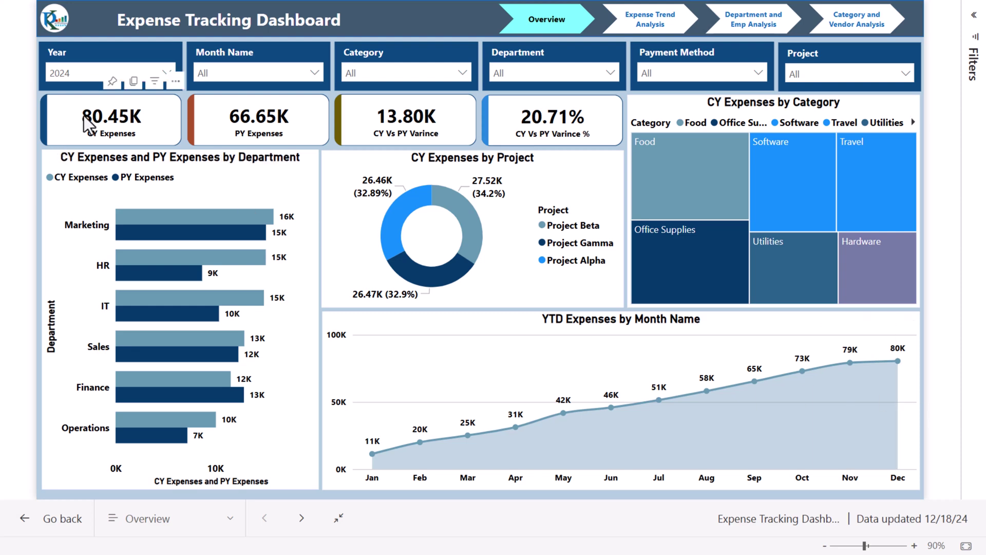
# - Check the available options in the Year, Month Name, Category and Department slicers of the Overview page
pyautogui.click(150, 75)
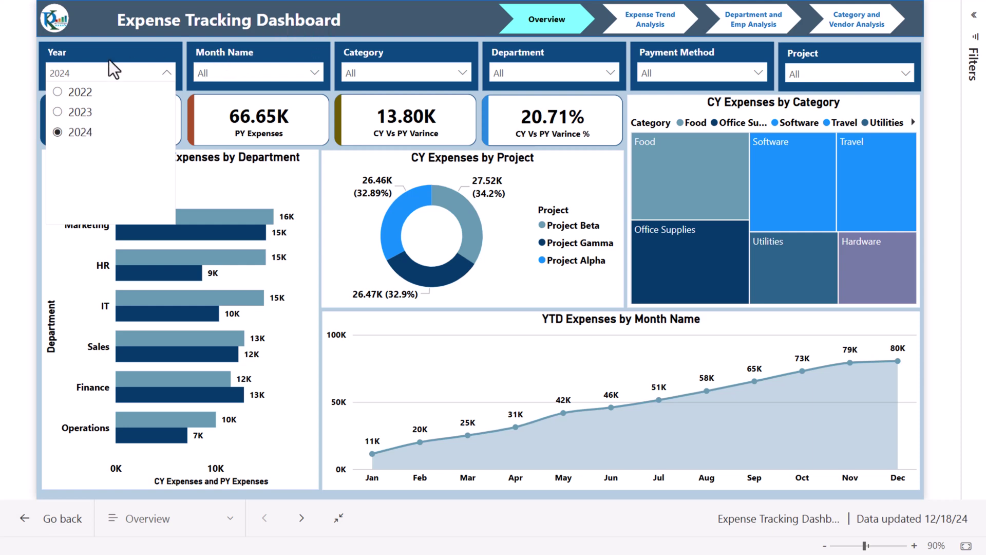
pyautogui.click(14, 70)
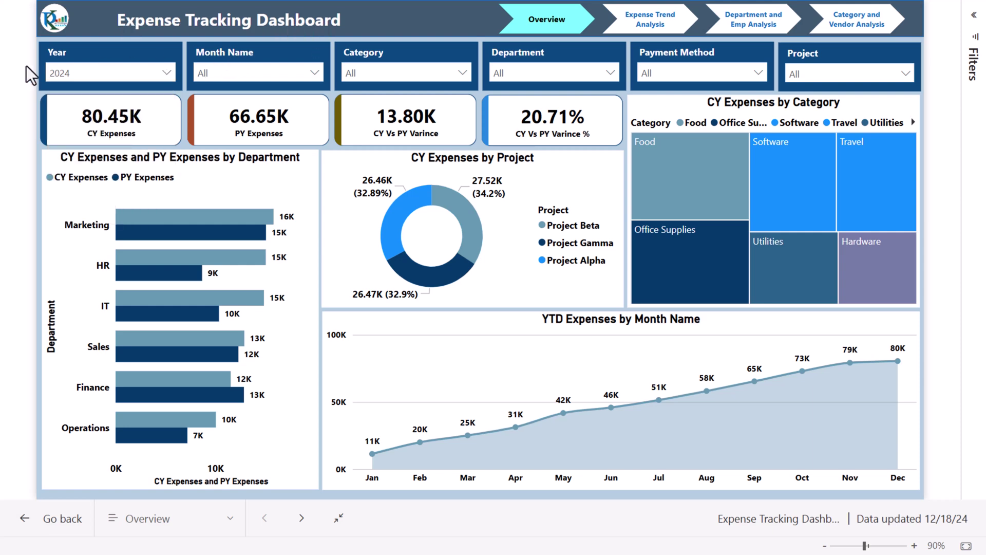
pyautogui.click(290, 75)
pyautogui.click(432, 72)
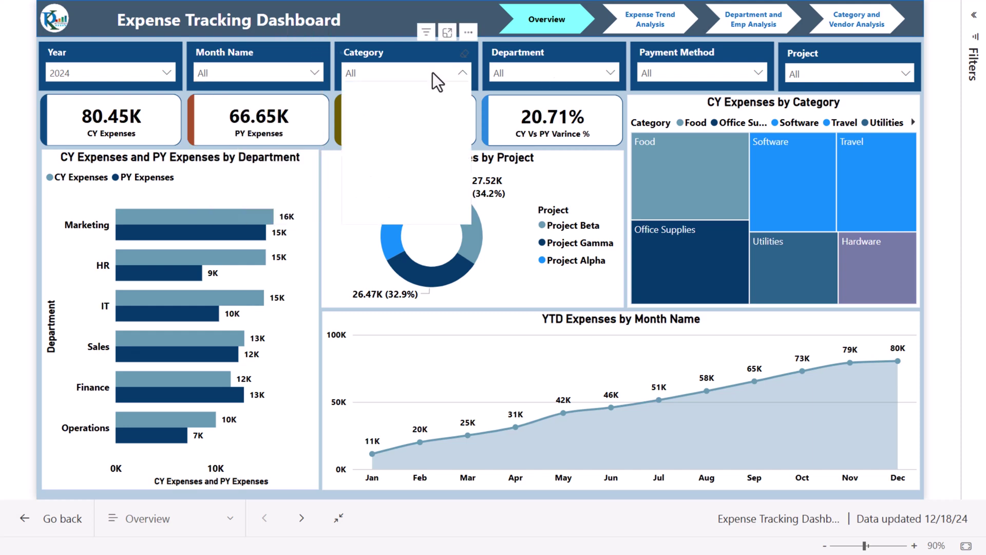
pyautogui.click(534, 72)
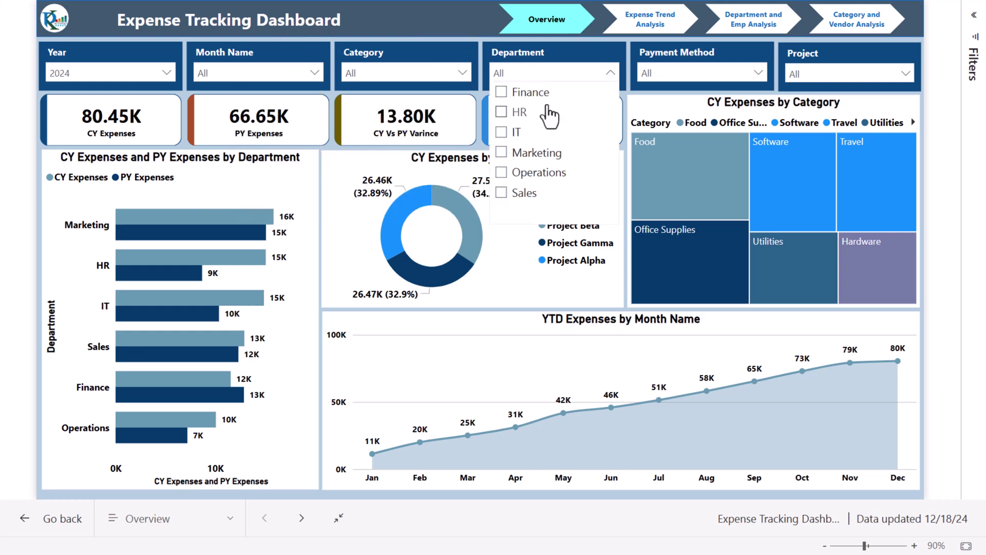
# - Preview the Overview filtered by the Bank Transfer and Cash payment methods, clear that filter, and check the Project slicer's options
pyautogui.click(685, 73)
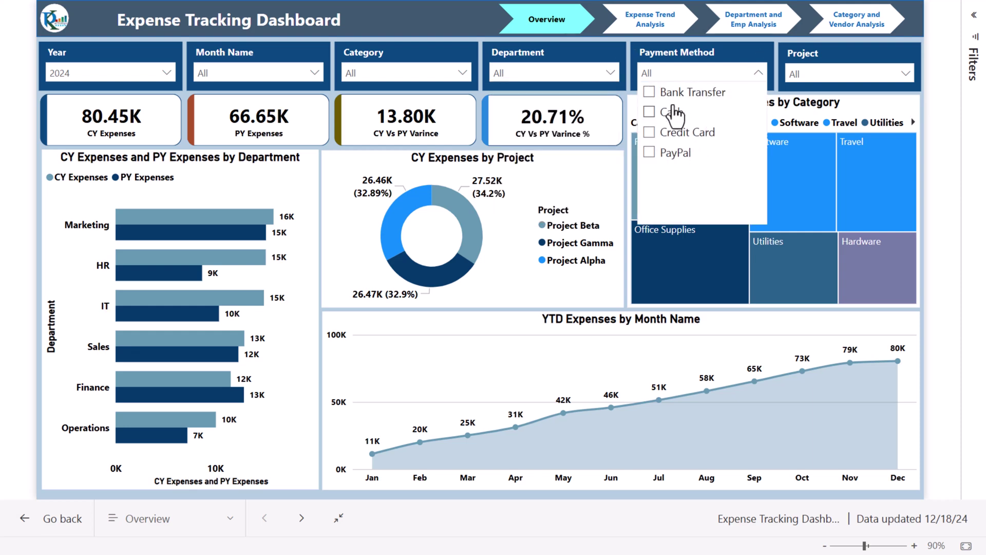
pyautogui.click(675, 94)
pyautogui.click(669, 114)
pyautogui.click(668, 115)
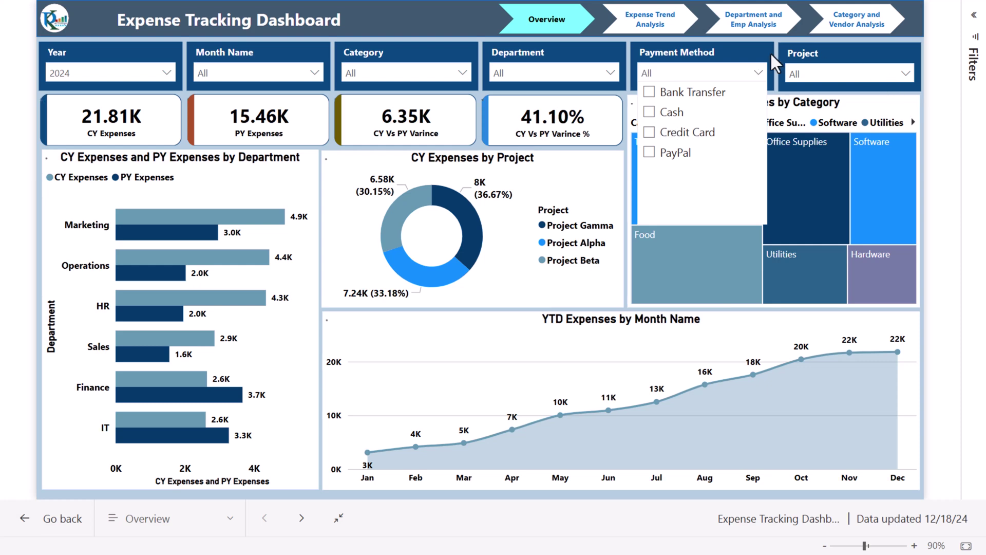
pyautogui.click(940, 120)
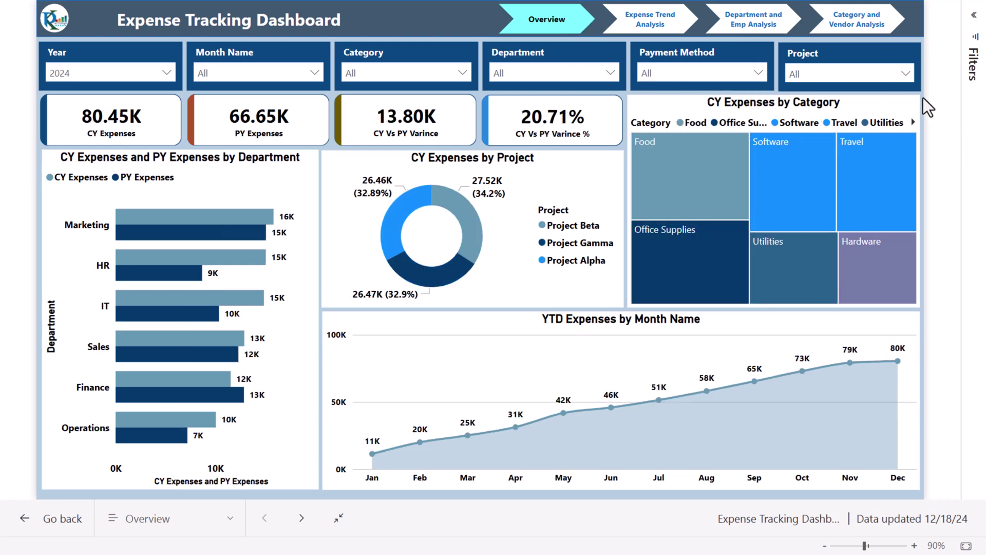
pyautogui.click(853, 77)
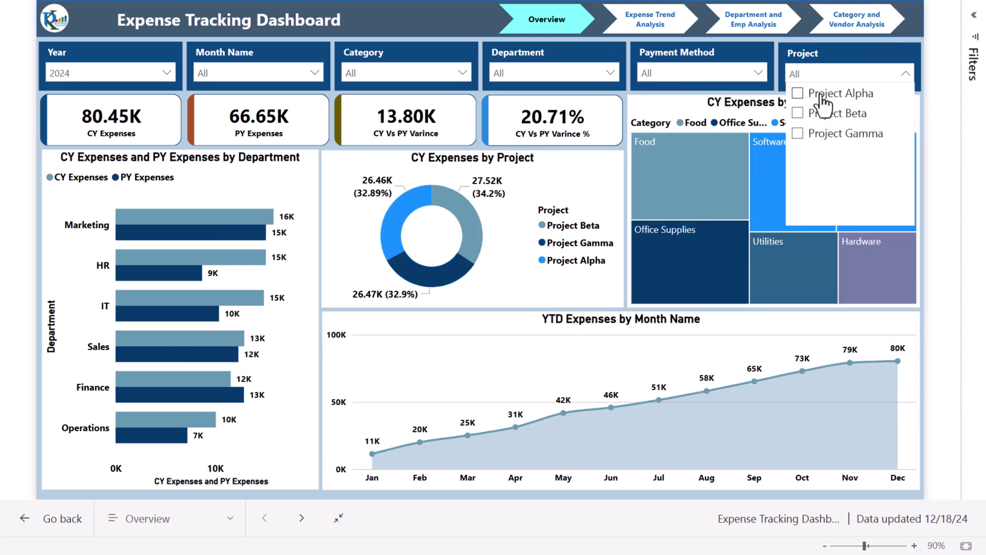
pyautogui.click(929, 94)
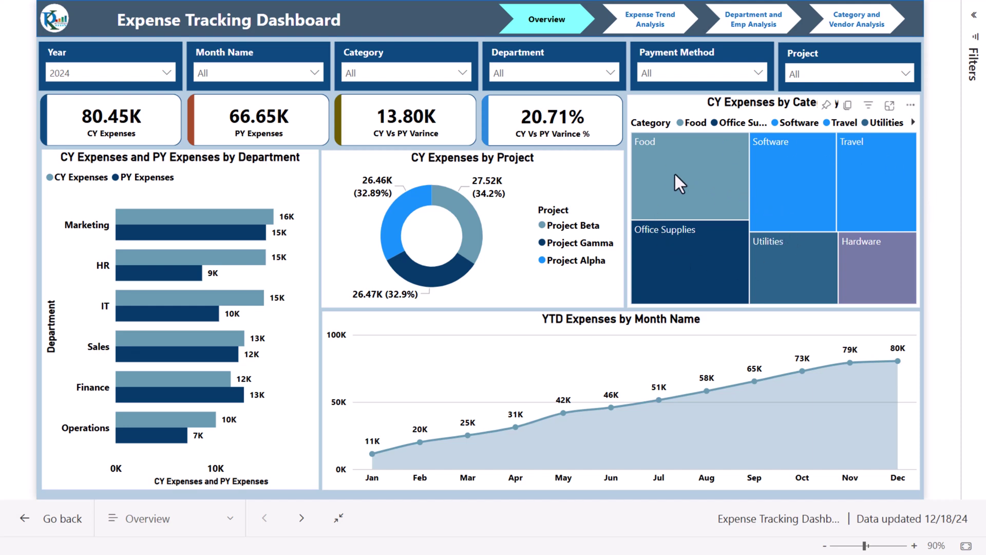
# - Cross-filter the Overview page by the Food and Software categories in the treemap, and clear the selection
pyautogui.click(693, 163)
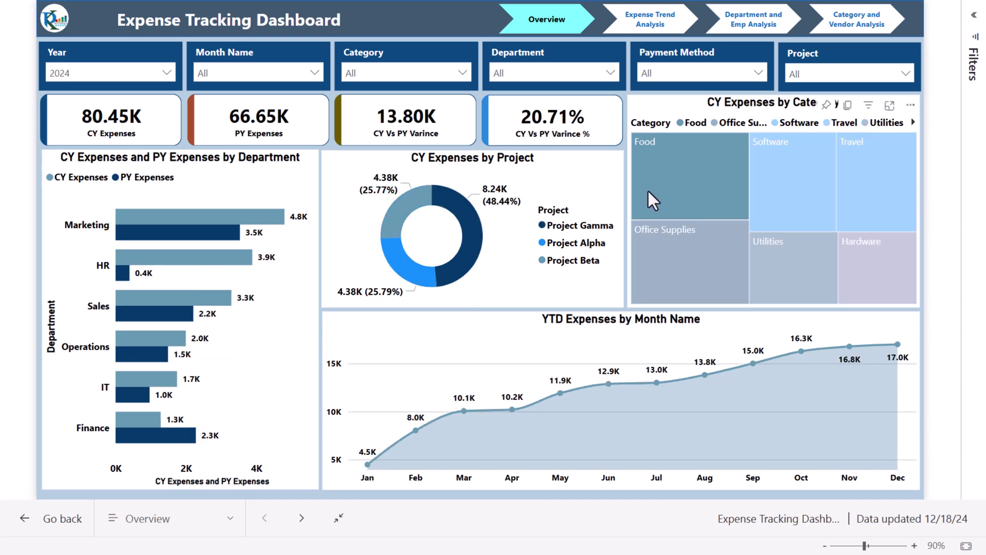
pyautogui.click(782, 168)
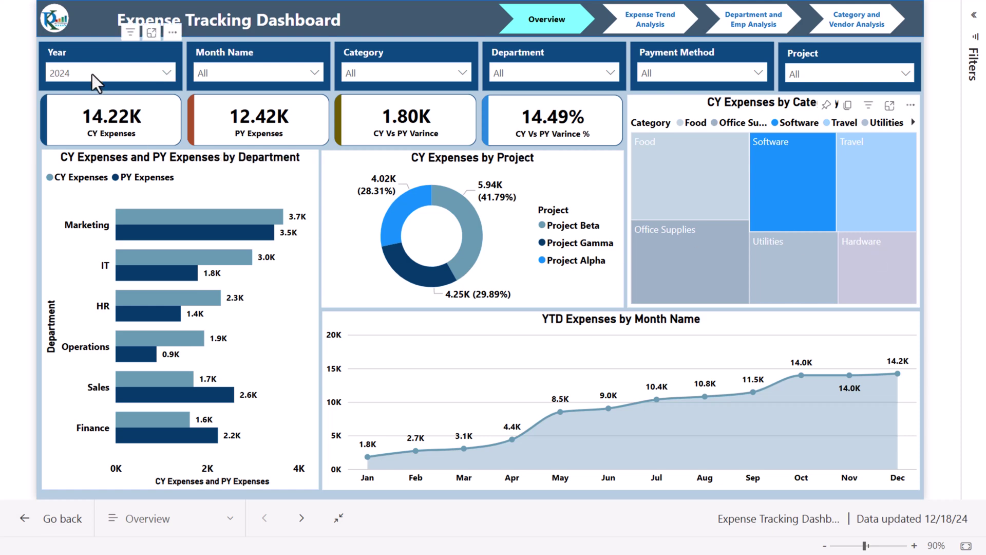
pyautogui.click(818, 181)
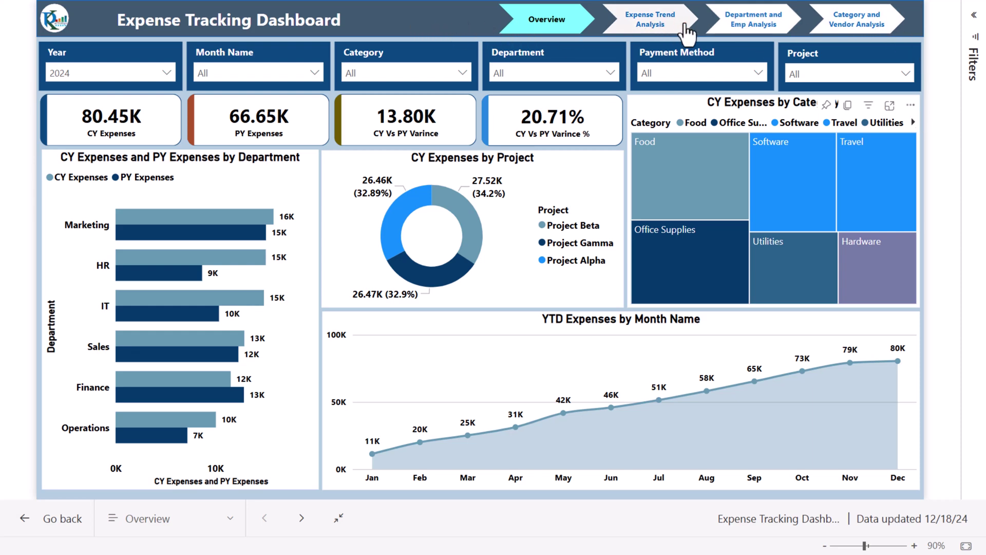
# - Go to the Expense Trend Analysis page and examine its monthly, payment method and weekly charts and the Year slicer
pyautogui.click(665, 26)
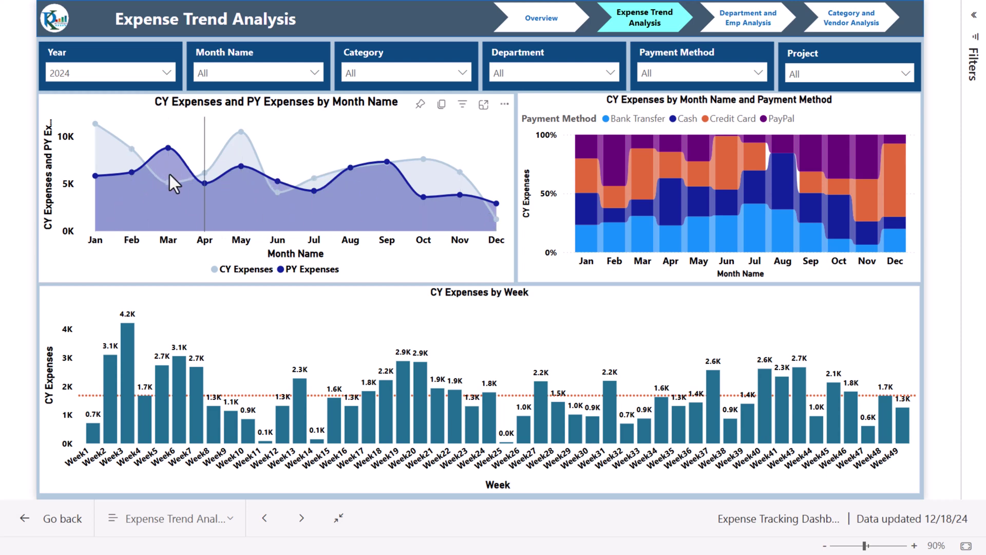
pyautogui.moveTo(155, 196)
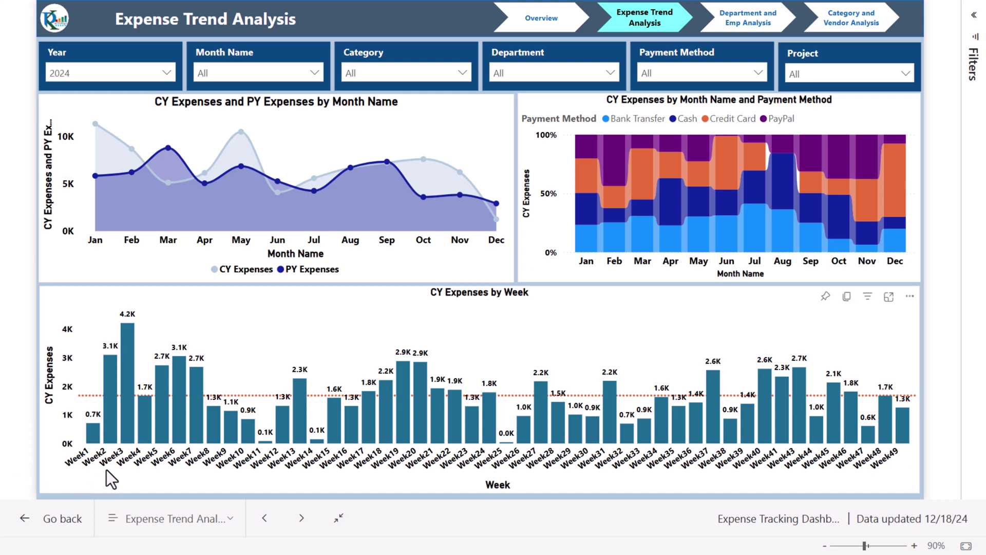
pyautogui.click(100, 68)
pyautogui.click(17, 64)
# - Go to the Department and Employee Analysis page, preview the employee table filtered by HR, and clear that selection
pyautogui.click(753, 32)
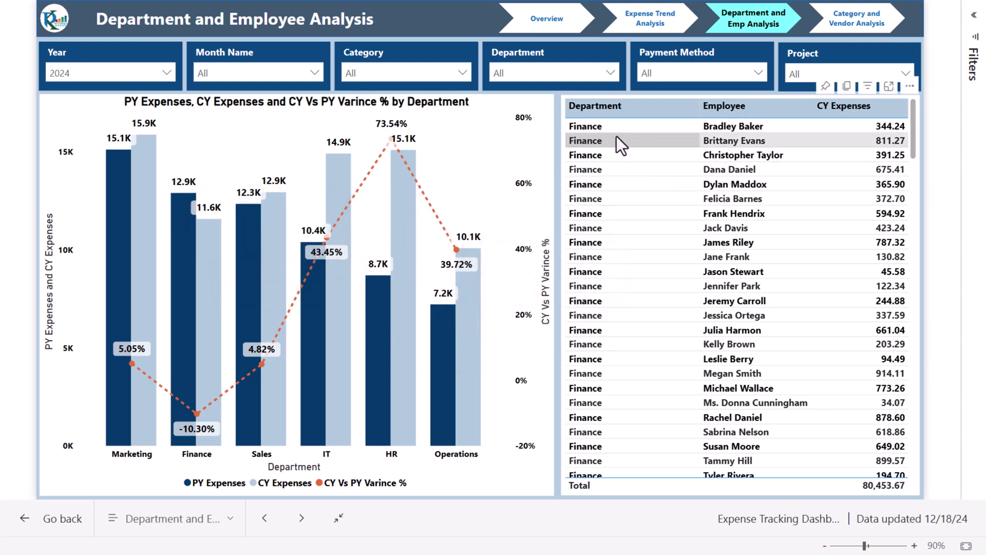
pyautogui.scroll(-3, 616, 139)
pyautogui.scroll(3, 616, 138)
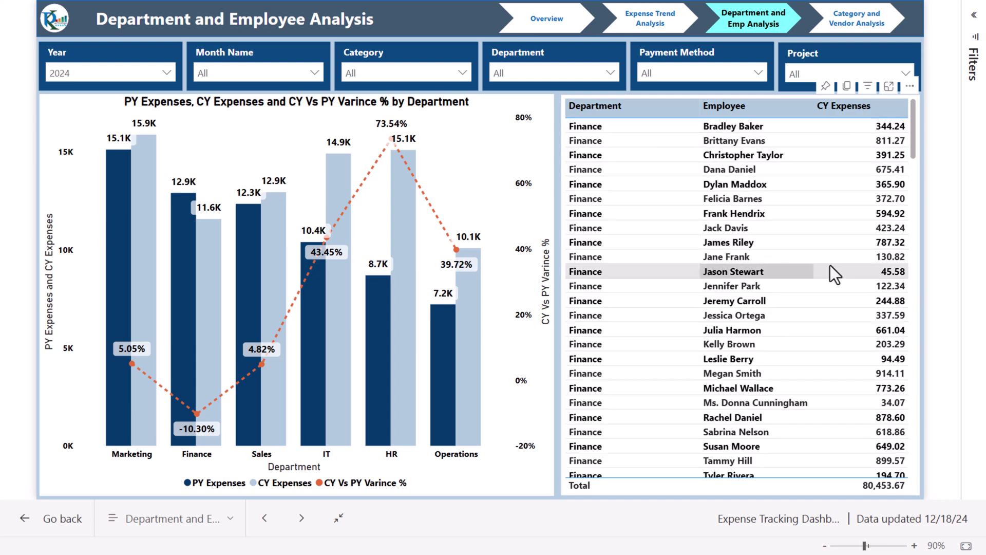
pyautogui.click(403, 375)
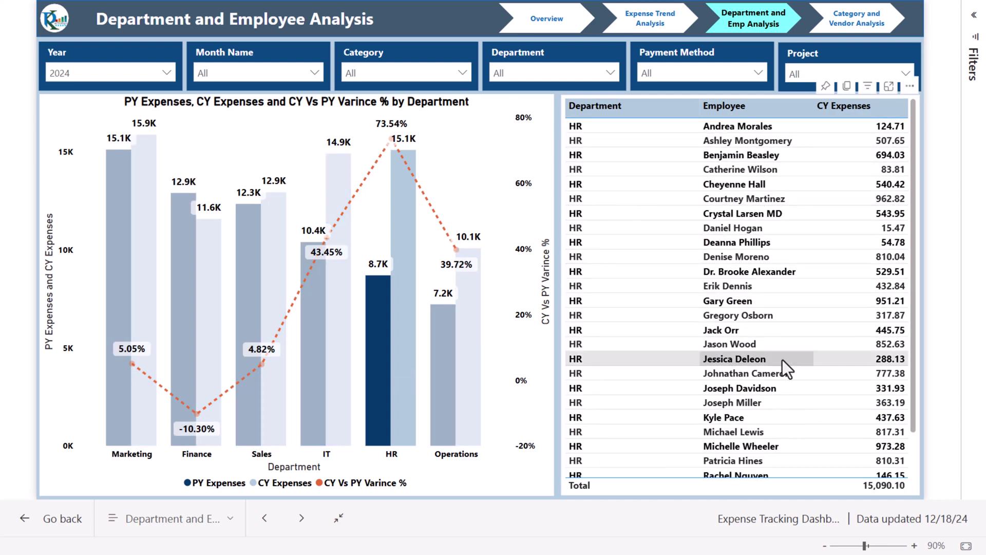
pyautogui.click(405, 350)
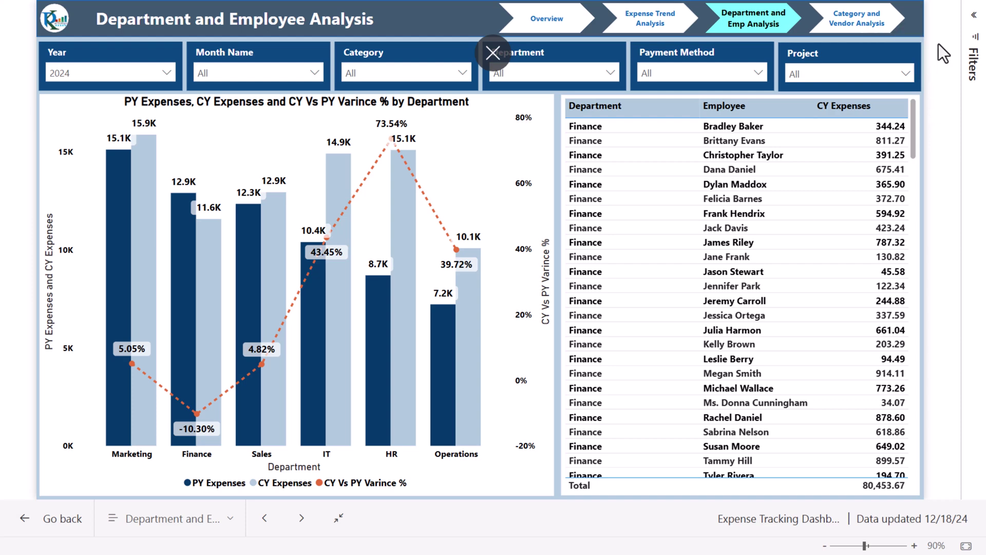
# - Display the Category and Vendor Analysis page and leave full-screen view
pyautogui.click(858, 32)
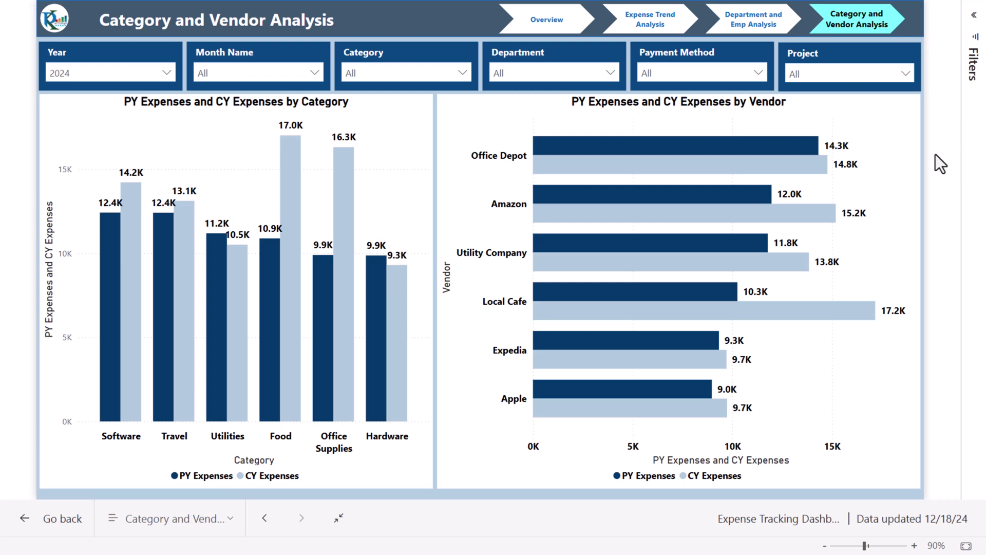
pyautogui.press('Escape')
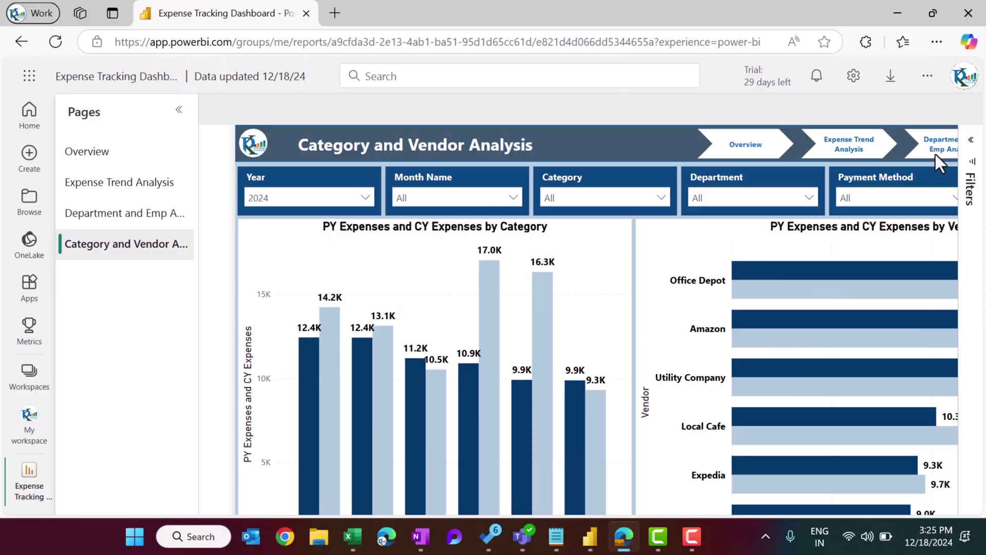
# - Switch to the Expense Tracking source workbook in Excel, passing by way of the report in Power BI Desktop
pyautogui.hotkey('alt', 'Tab')
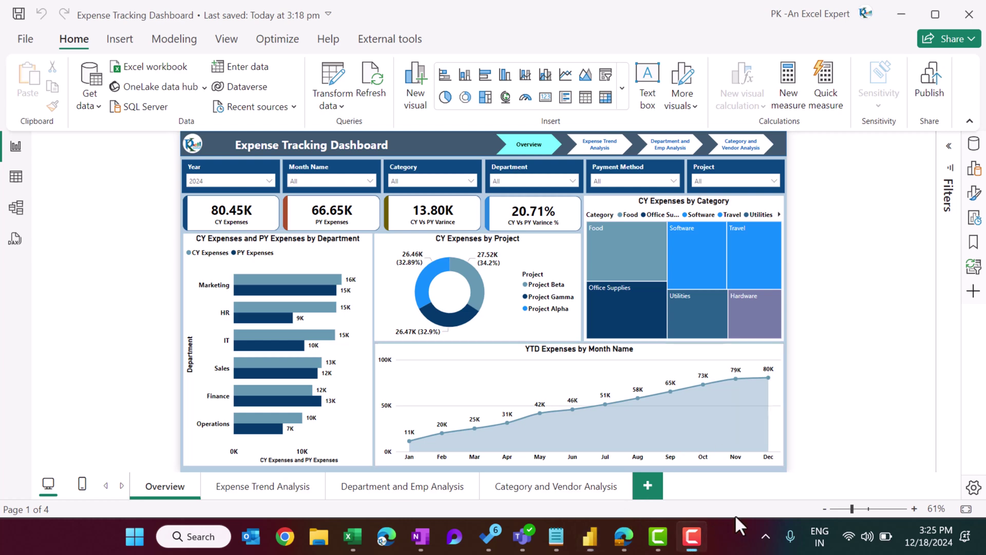
pyautogui.click(353, 540)
pyautogui.click(353, 537)
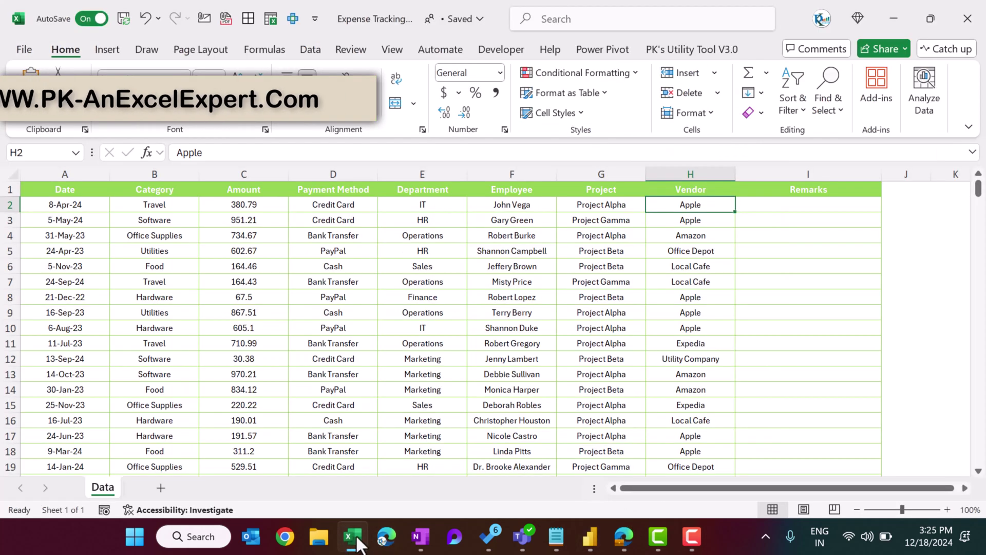
# - Examine the Data sheet's columns from Date through Category, Amount, Payment Method, Department, Employee and Project to Vendor
pyautogui.click(210, 249)
pyautogui.press('Home')
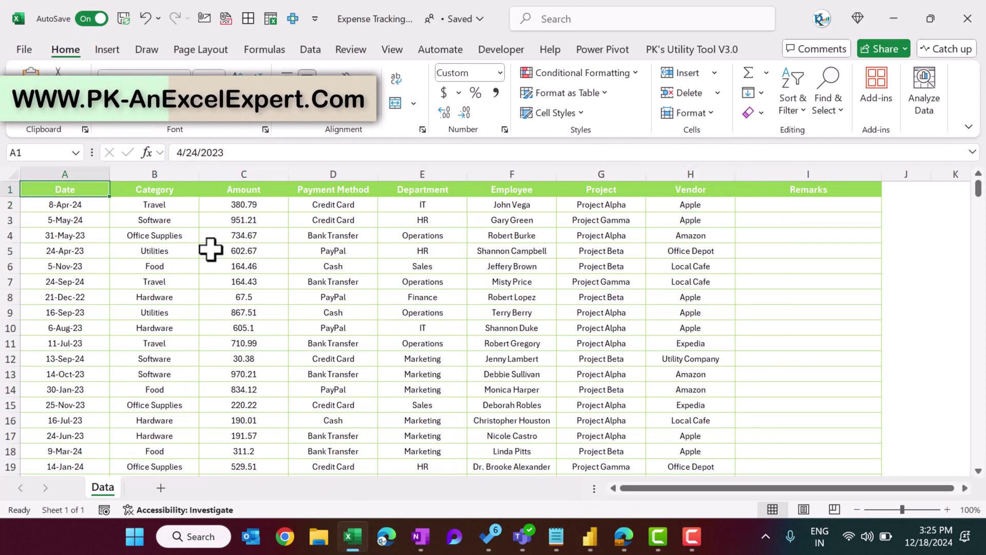
pyautogui.press('Up')
pyautogui.press('Up')
pyautogui.press('Up')
pyautogui.press('Up')
pyautogui.press('Right')
pyautogui.press('Right')
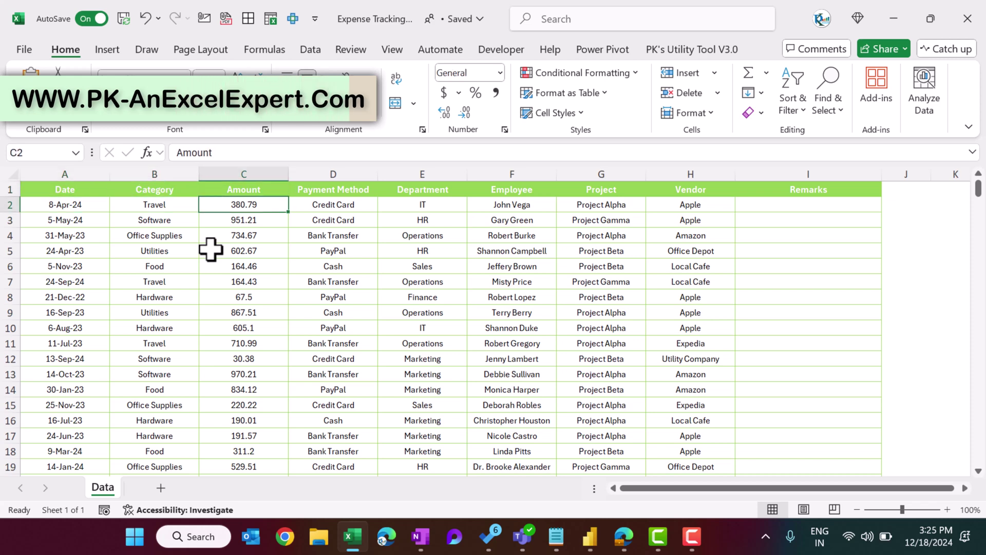
pyautogui.press('Right')
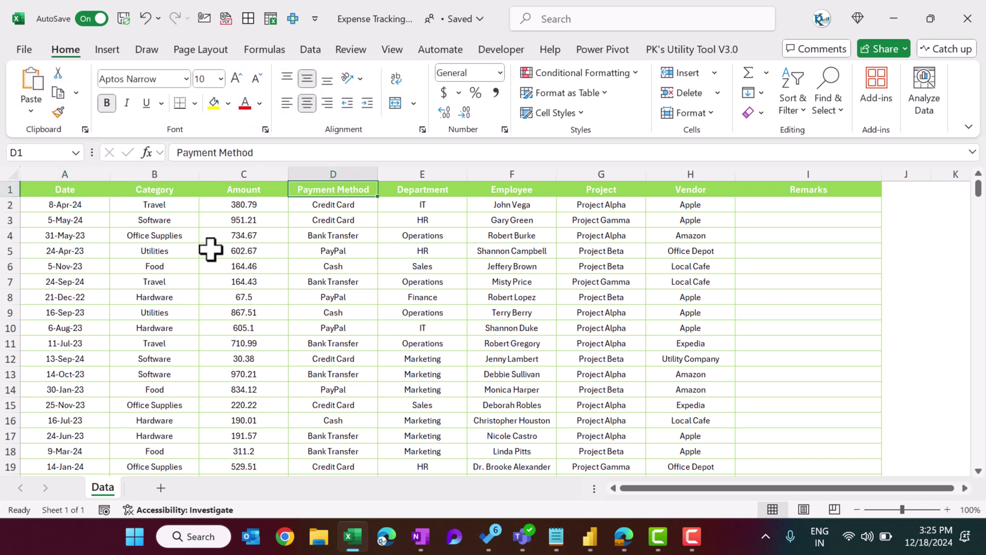
pyautogui.press('Right')
pyautogui.press('Right')
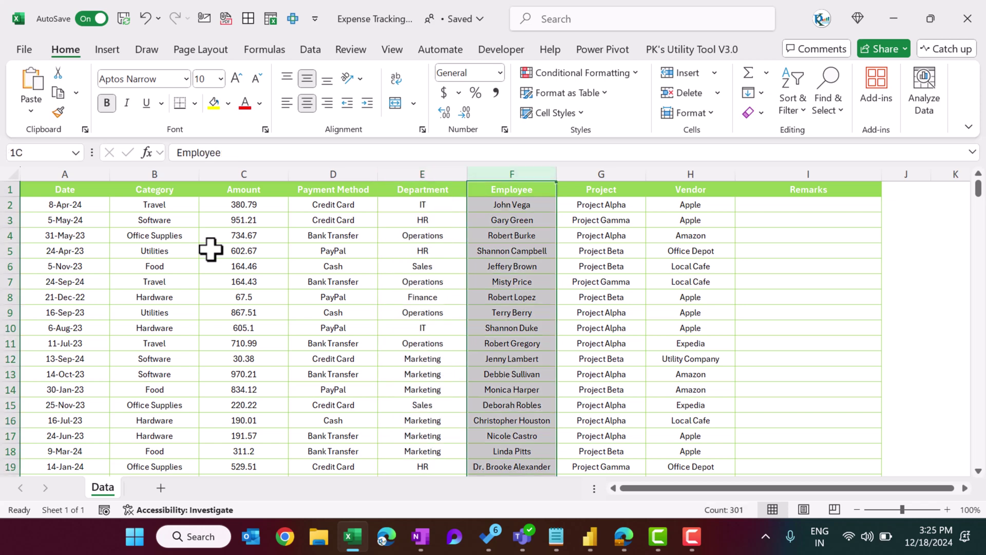
pyautogui.press('Right')
pyautogui.press('Right')
pyautogui.press('Right')
pyautogui.press('Left')
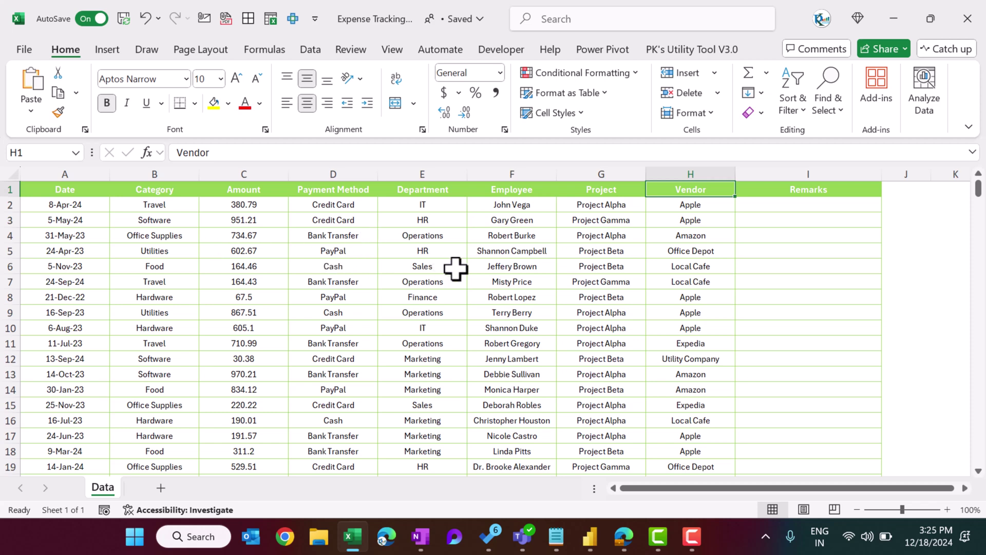
# - Close the source workbook and Excel, and display the Data table in Power BI Desktop's table view
pyautogui.hotkey('ctrl', 'w')
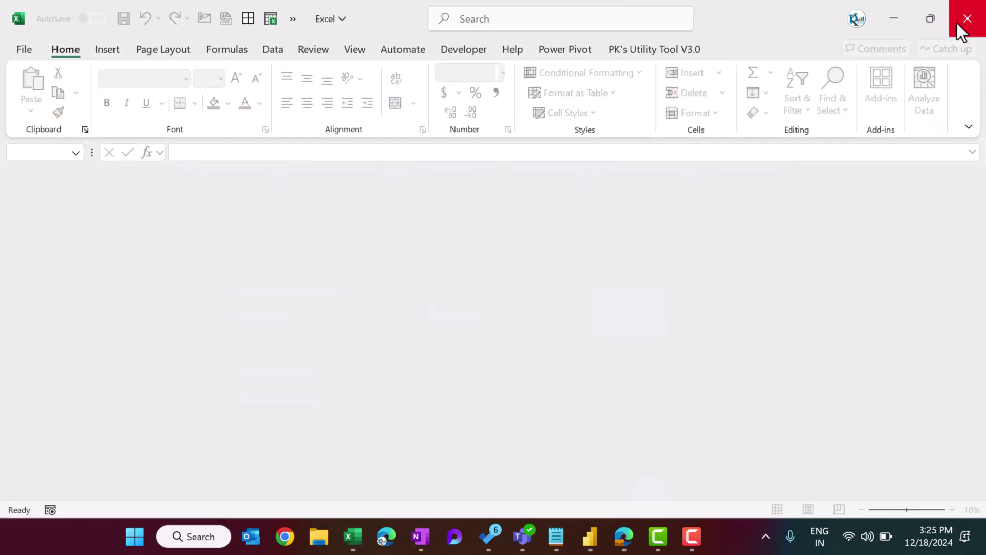
pyautogui.click(958, 24)
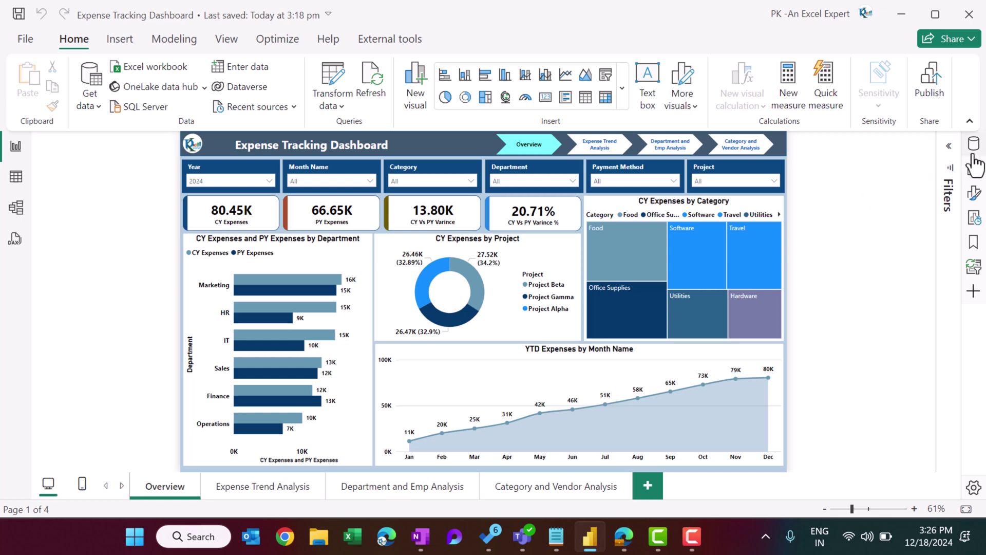
pyautogui.click(18, 186)
pyautogui.click(848, 241)
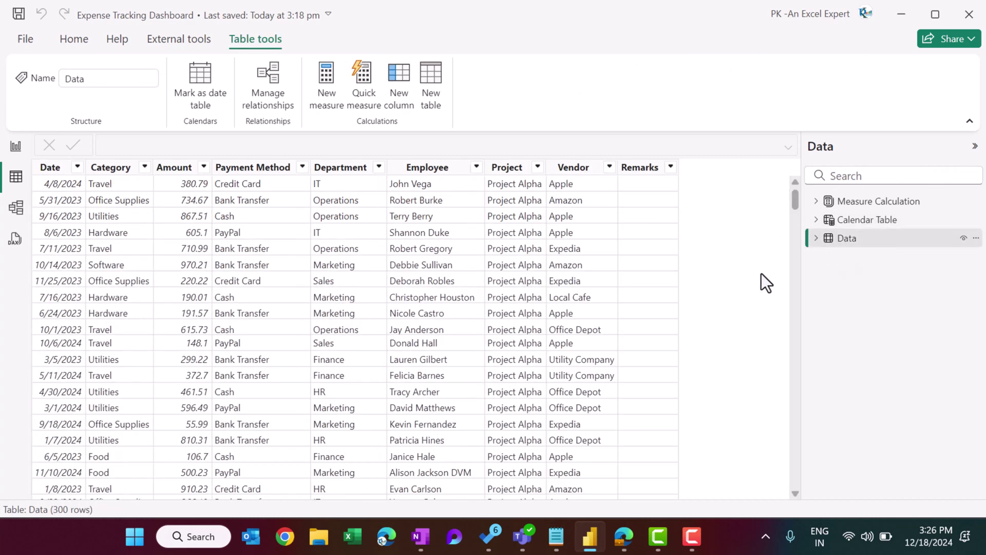
# - Examine the Calendar Table's DAX formula: start and end date variables, ADDCOLUMNS, CALENDAR, and the month, quarter and week columns
pyautogui.click(863, 220)
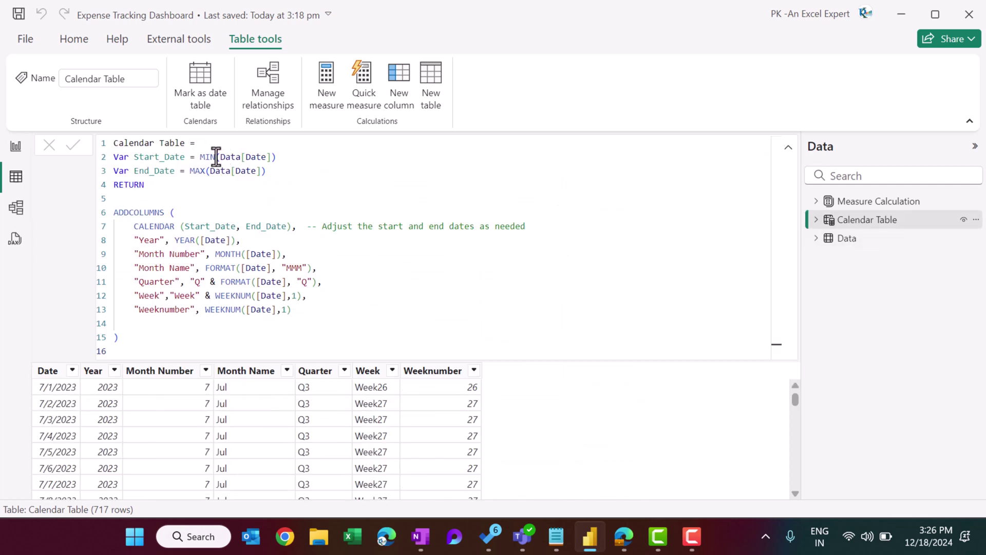
pyautogui.moveTo(208, 159)
pyautogui.mouseDown()
pyautogui.moveTo(281, 158)
pyautogui.moveTo(205, 175)
pyautogui.mouseUp()
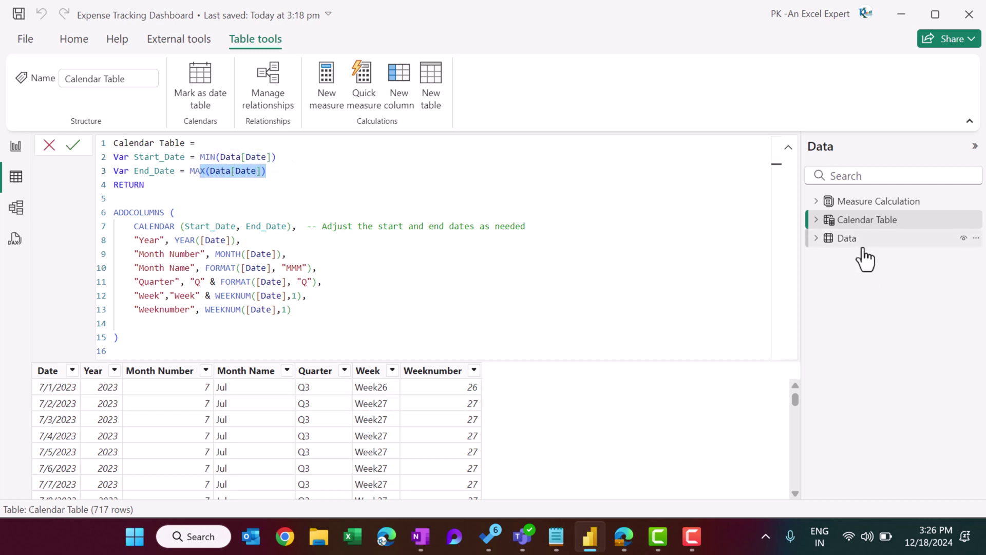
pyautogui.moveTo(139, 227); pyautogui.dragTo(301, 226)
pyautogui.moveTo(114, 212); pyautogui.dragTo(216, 214)
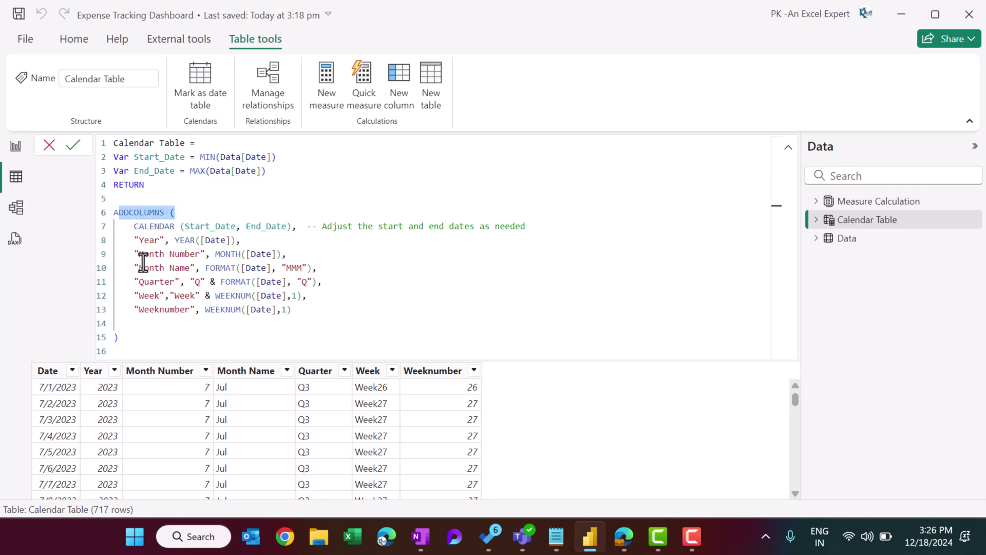
pyautogui.moveTo(138, 254); pyautogui.dragTo(241, 254)
pyautogui.moveTo(174, 268); pyautogui.dragTo(259, 282)
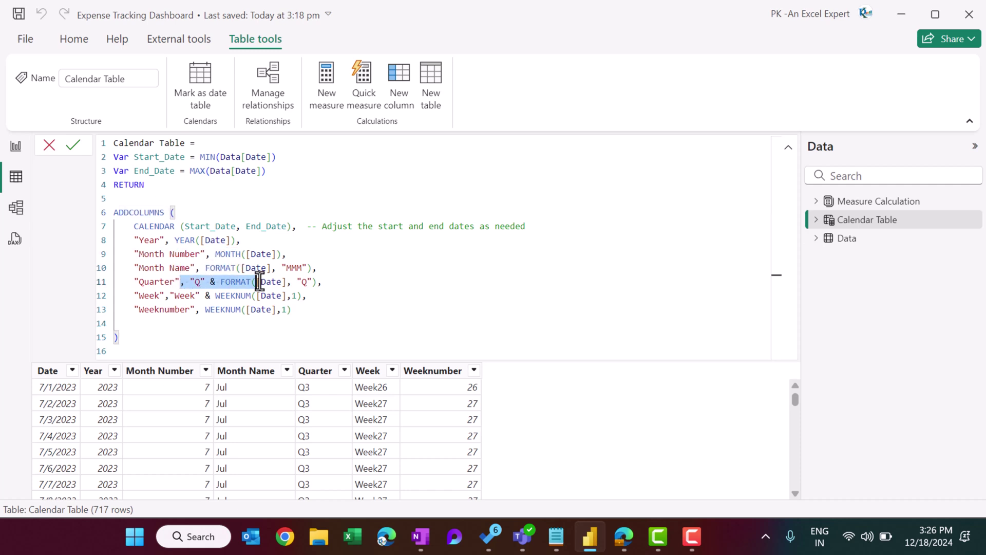
pyautogui.moveTo(155, 295); pyautogui.dragTo(231, 296)
pyautogui.moveTo(164, 310); pyautogui.dragTo(286, 310)
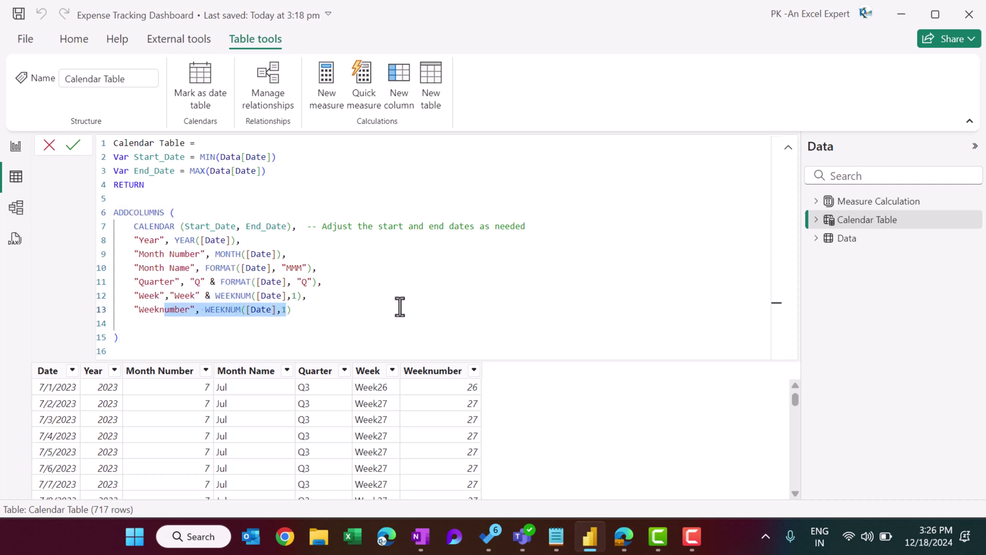
# - Expand the Measure Calculation table and examine the CY Expenses measure's DAX formula
pyautogui.click(816, 201)
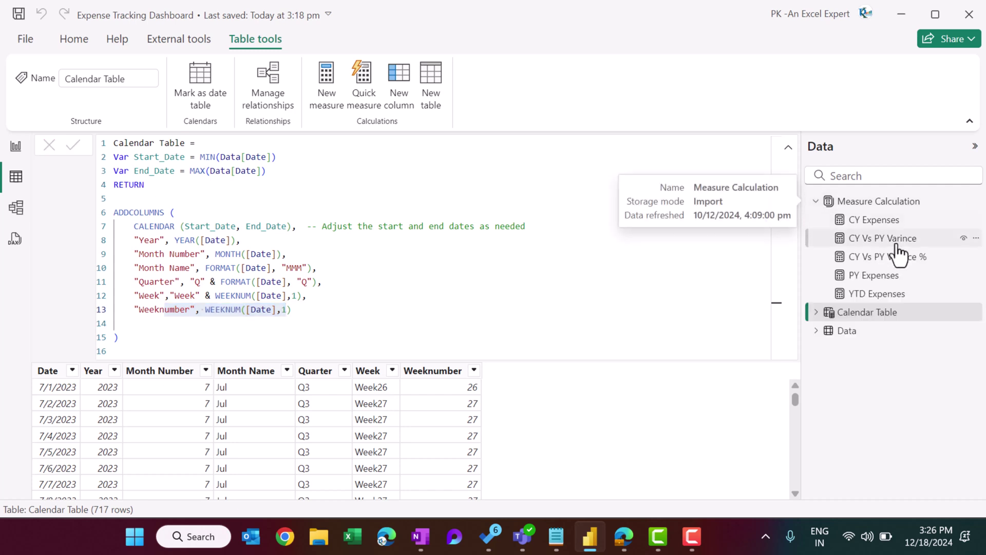
pyautogui.click(889, 203)
pyautogui.click(873, 220)
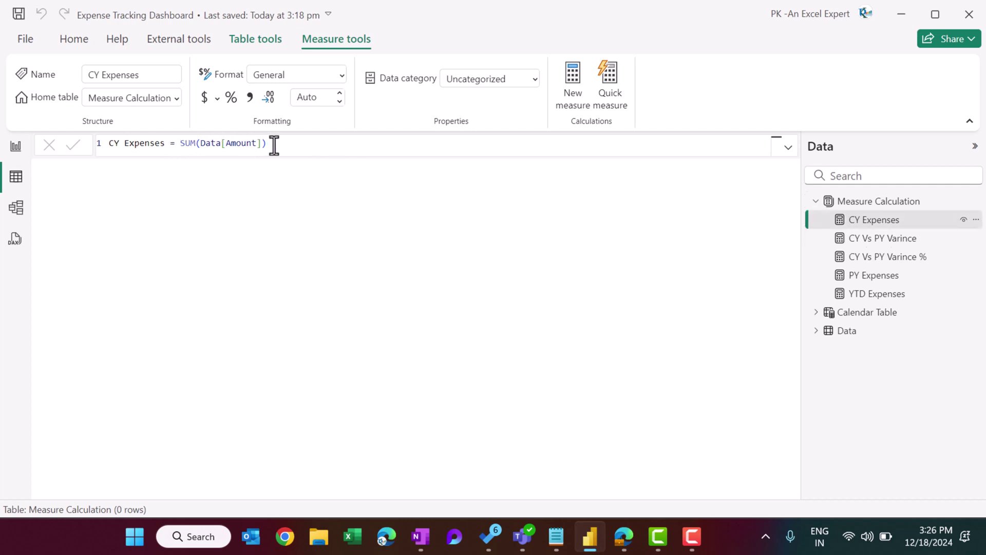
# - Examine the PY Expenses measure's formula: CALCULATE, SUM of Amount, and the DATEADD date, interval and MONTH arguments
pyautogui.click(868, 275)
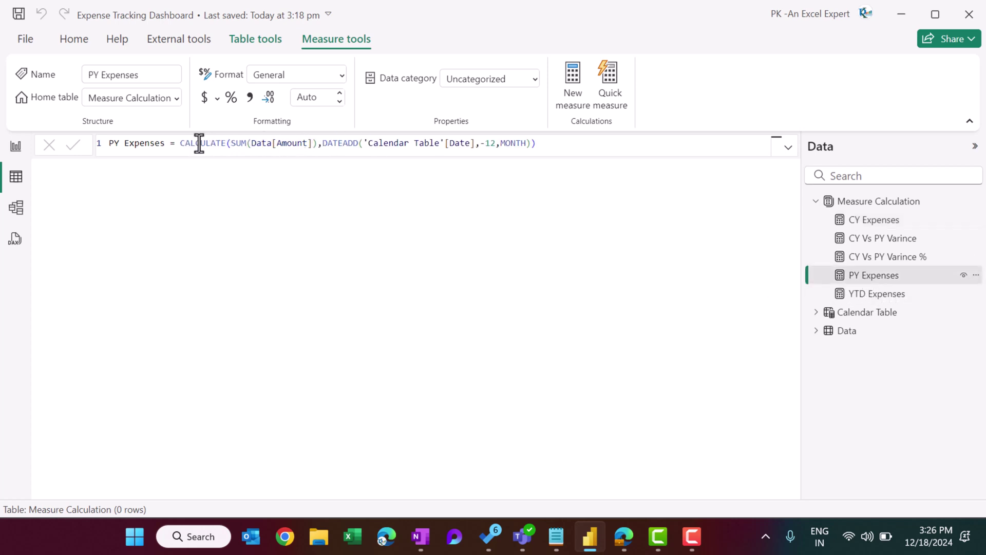
pyautogui.moveTo(319, 143); pyautogui.dragTo(490, 144)
pyautogui.click(332, 143)
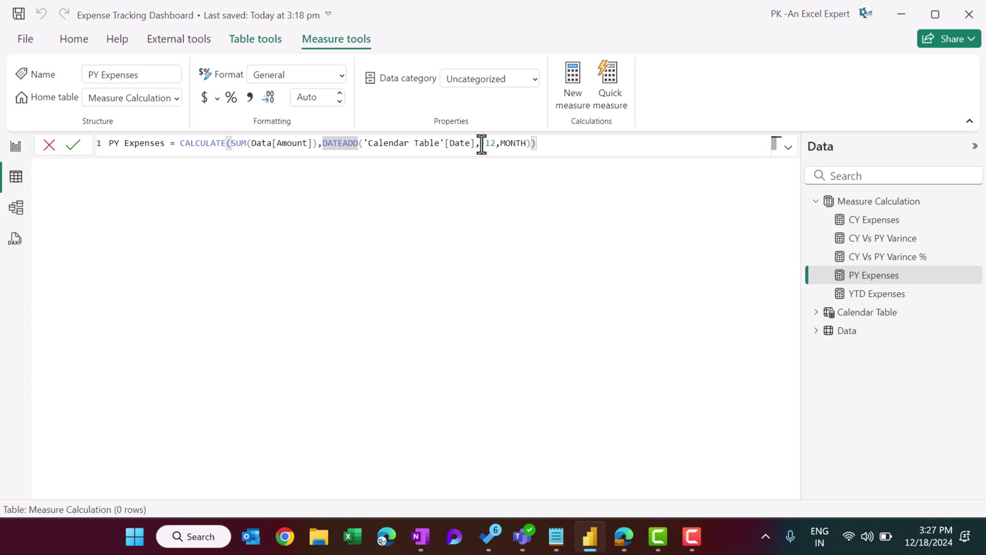
pyautogui.moveTo(482, 143); pyautogui.dragTo(496, 143)
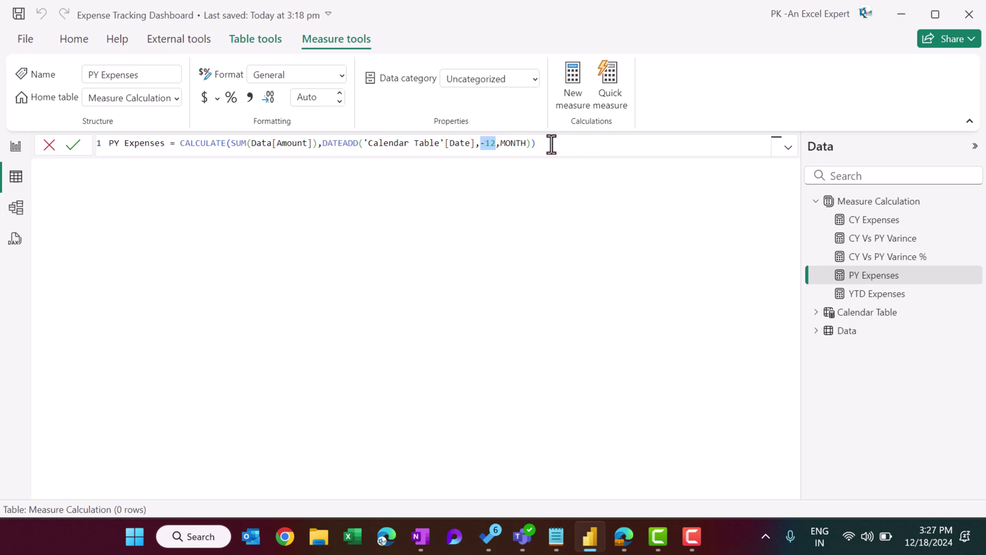
pyautogui.click(507, 144)
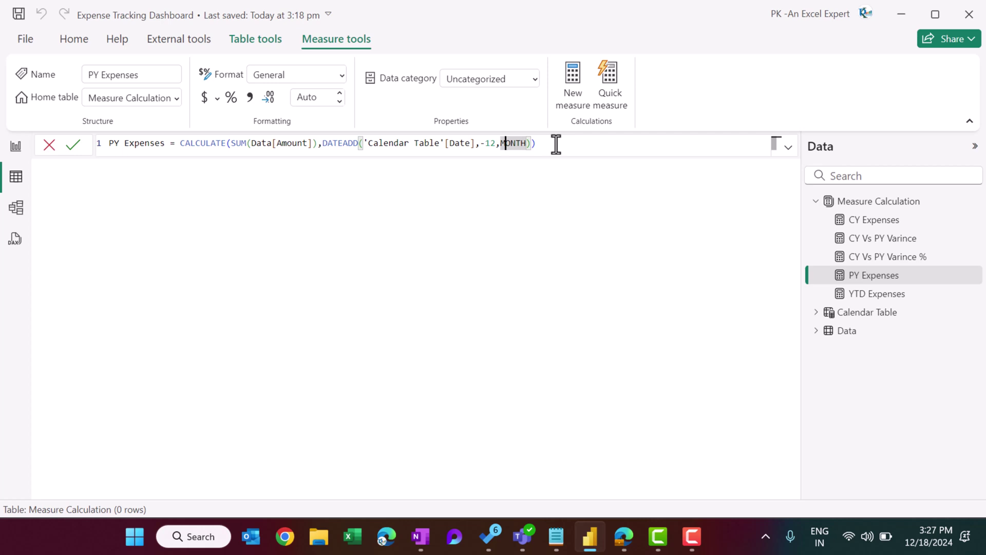
pyautogui.click(600, 143)
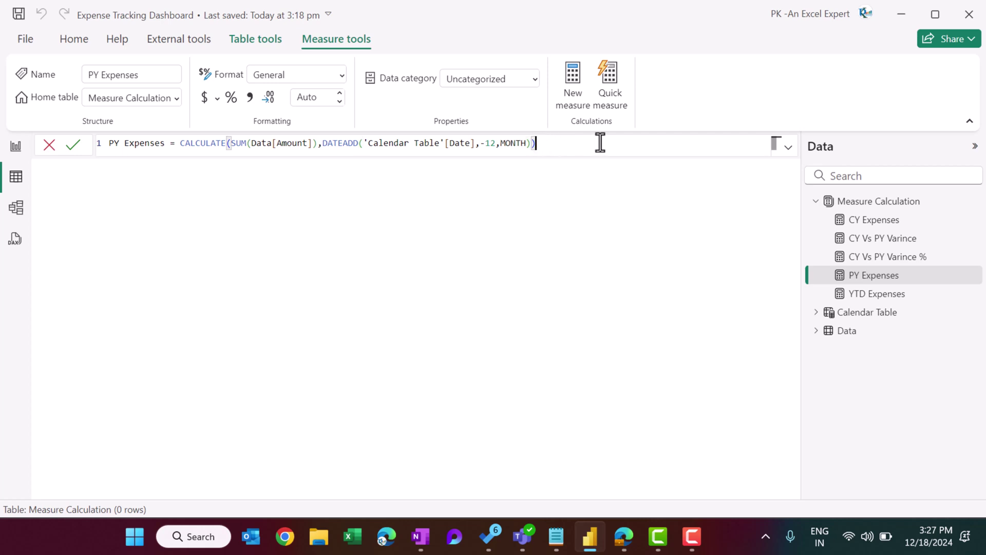
# - Examine the formulas of the YTD Expenses, CY Vs PY Varince and CY Vs PY Varince % measures
pyautogui.click(875, 296)
pyautogui.moveTo(185, 144); pyautogui.dragTo(501, 147)
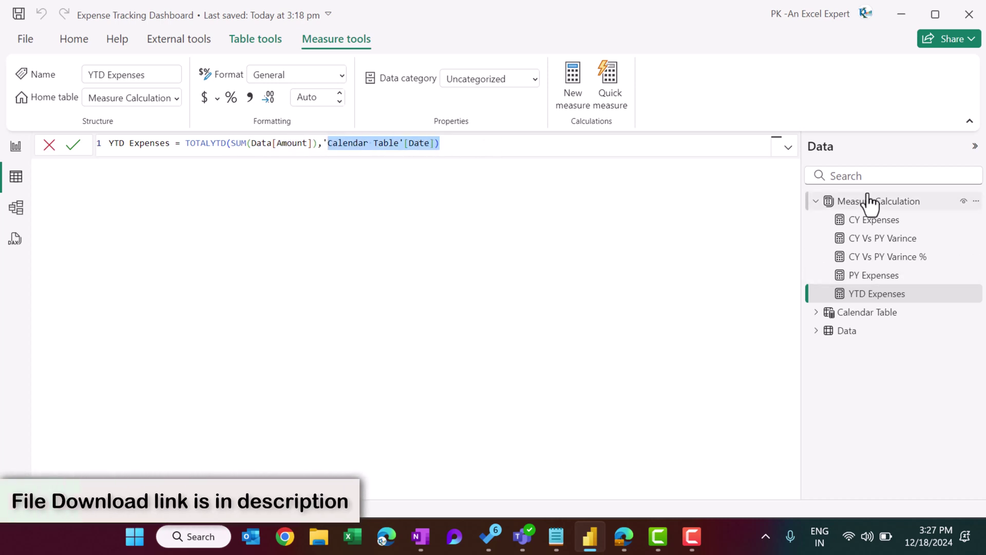
pyautogui.click(884, 239)
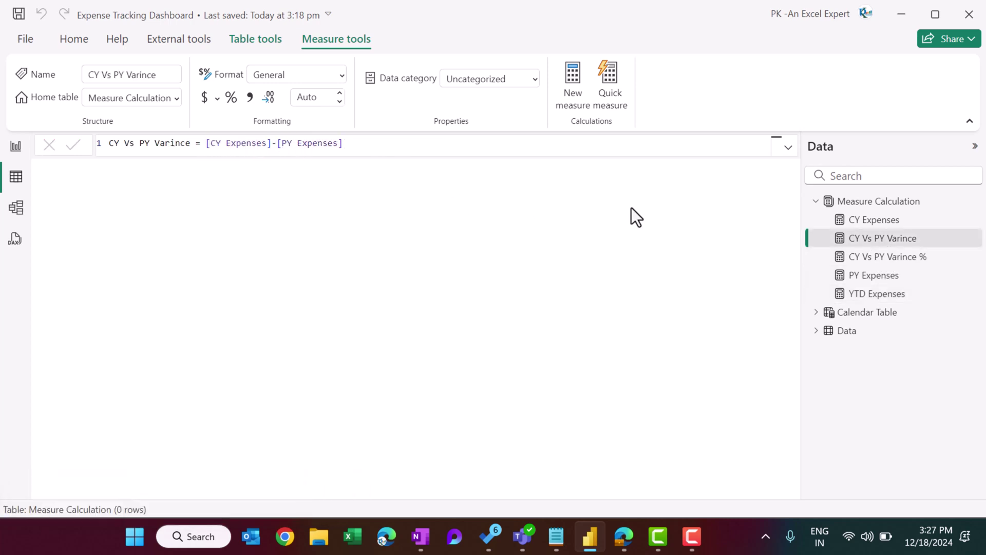
pyautogui.click(868, 256)
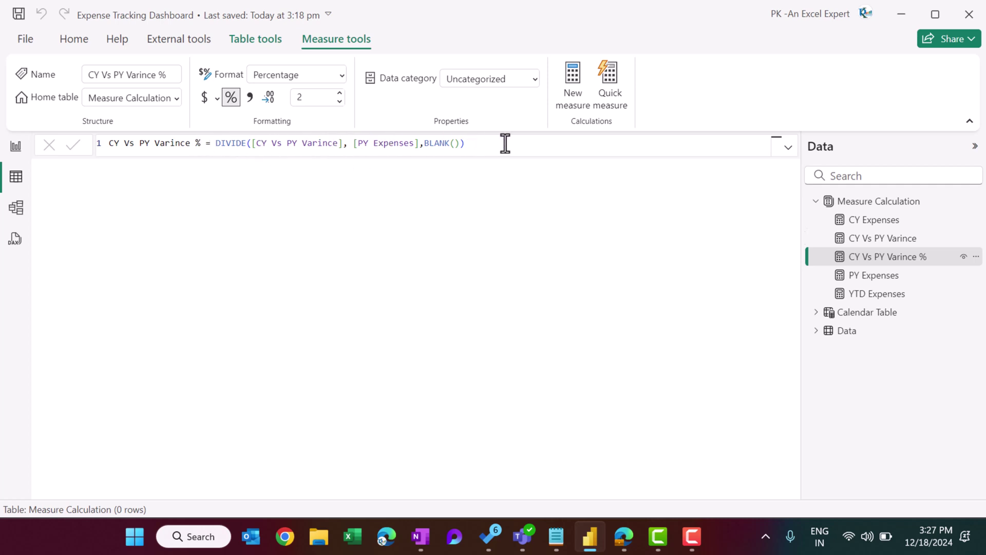
# - Display the model view with its side panes collapsed and move the Data table card closer to the Calendar Table
pyautogui.click(16, 209)
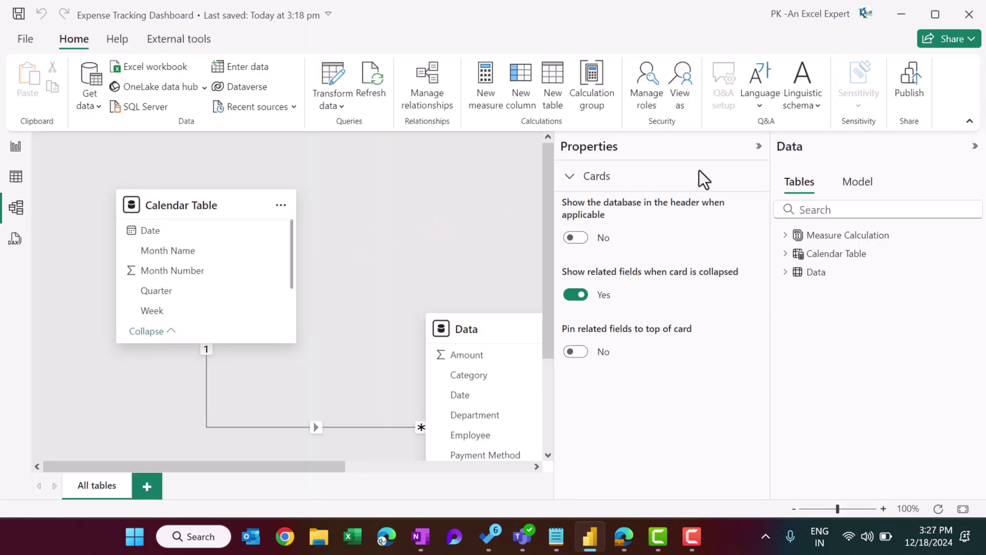
pyautogui.click(758, 149)
pyautogui.click(973, 149)
pyautogui.moveTo(501, 329); pyautogui.dragTo(439, 300)
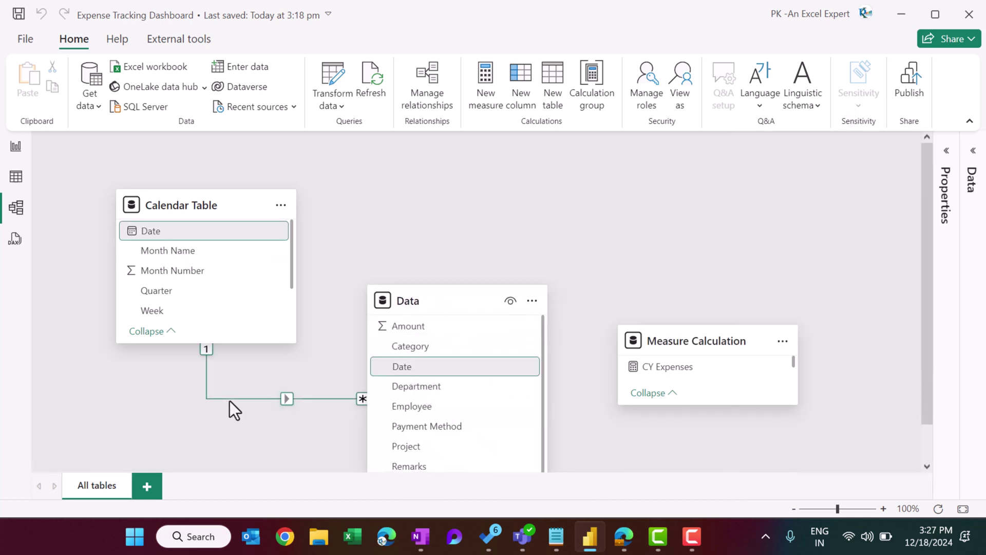
# - Return to the Overview report page, show the model's field list, and inspect the header's background shape
pyautogui.click(16, 145)
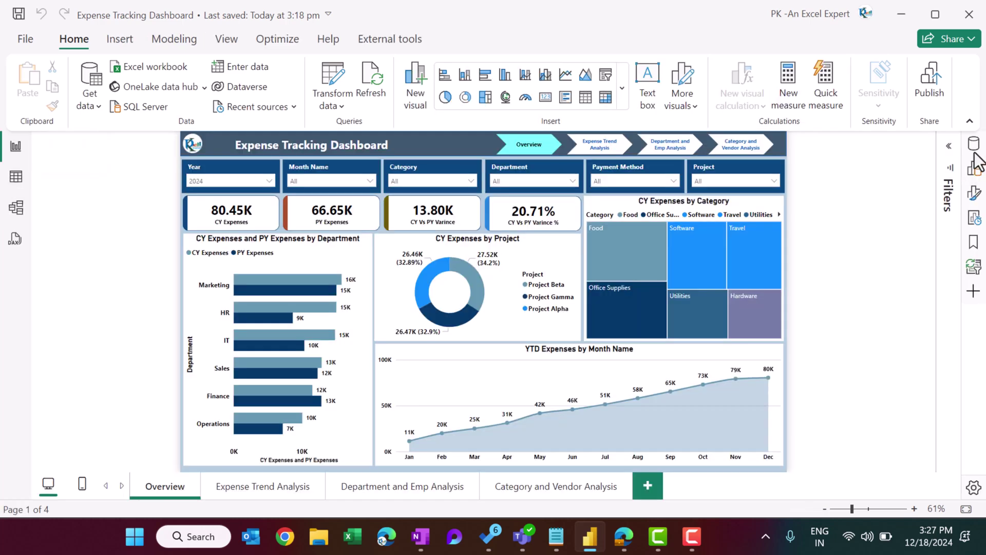
pyautogui.click(974, 143)
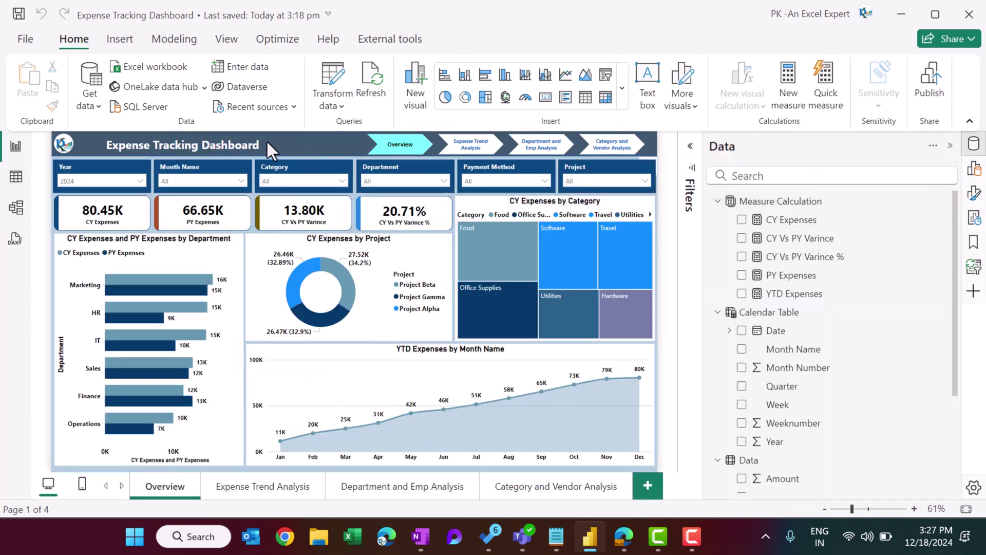
pyautogui.click(318, 150)
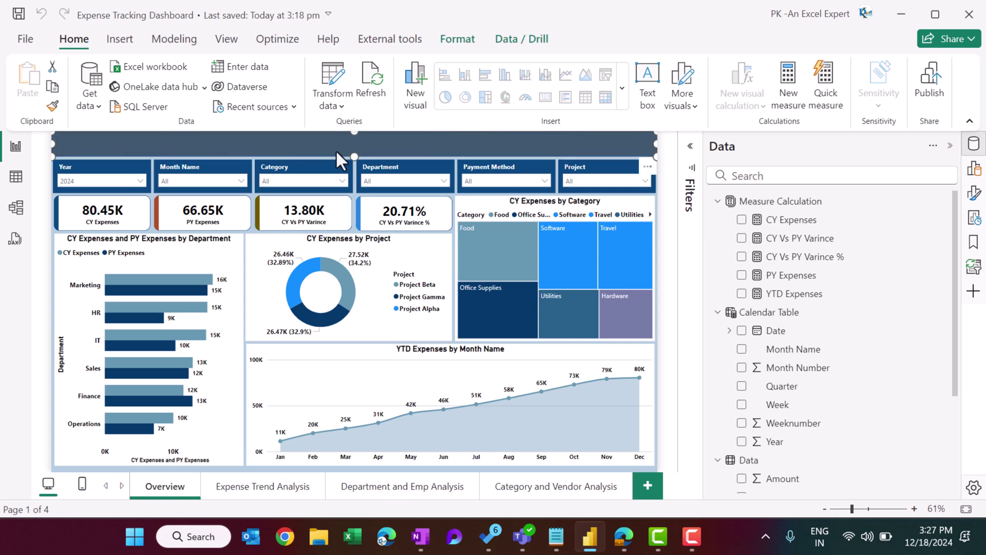
pyautogui.click(665, 165)
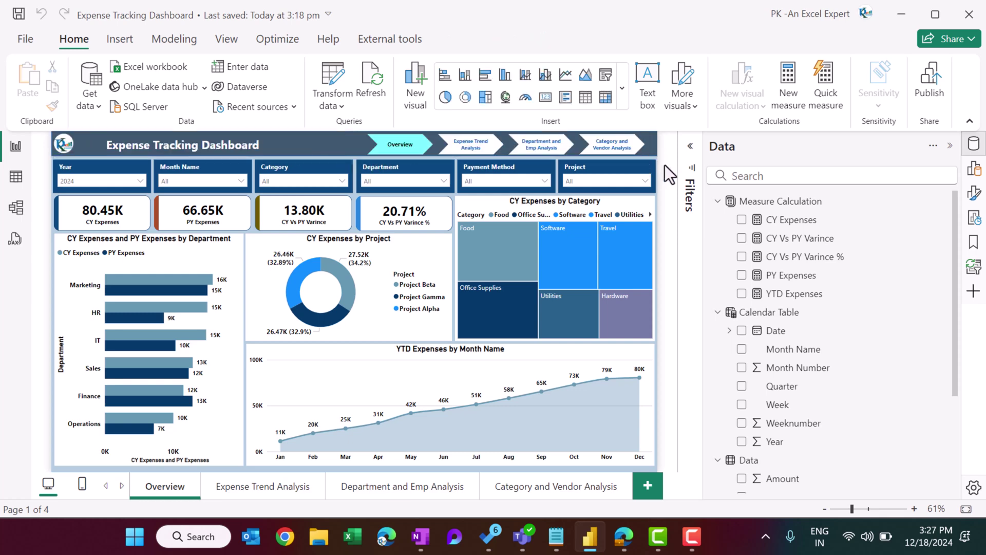
# - Select the header's page navigator and look up the Navigator choices among the insertable buttons, without adding one
pyautogui.click(641, 141)
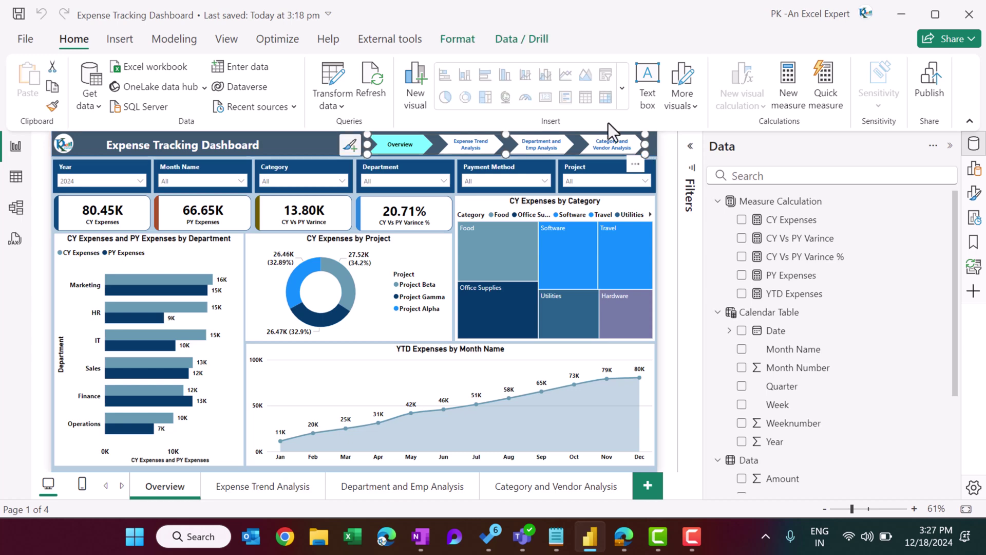
pyautogui.click(123, 41)
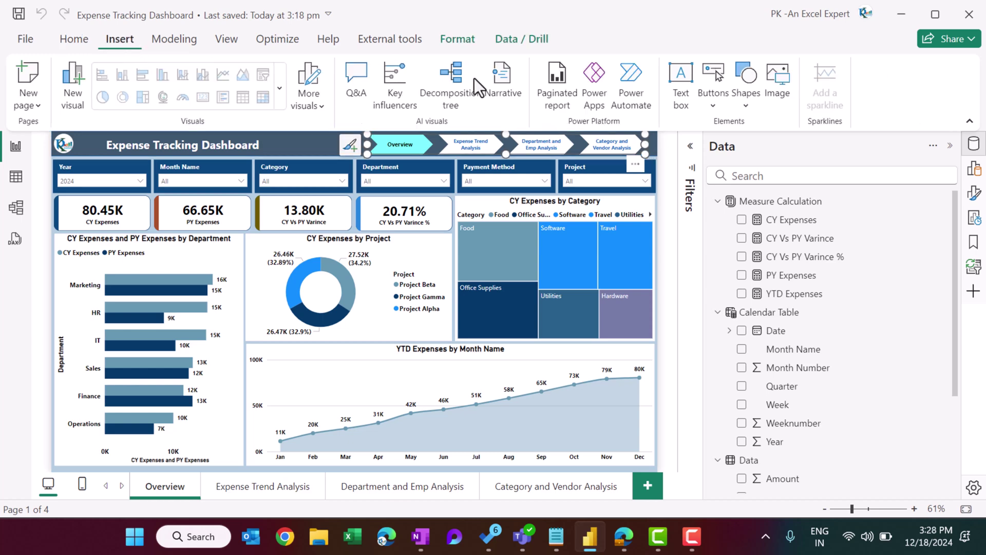
pyautogui.click(713, 101)
pyautogui.moveTo(750, 409)
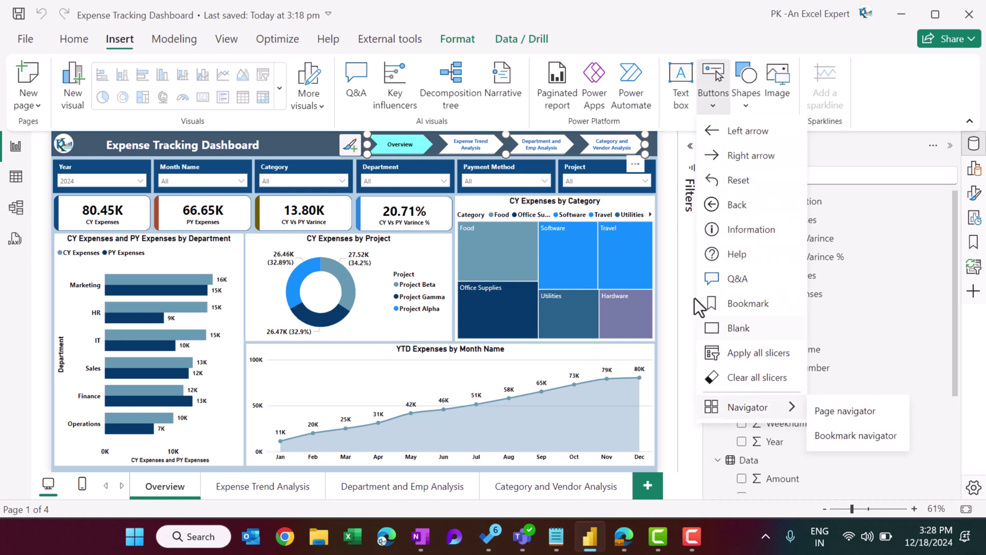
pyautogui.click(635, 153)
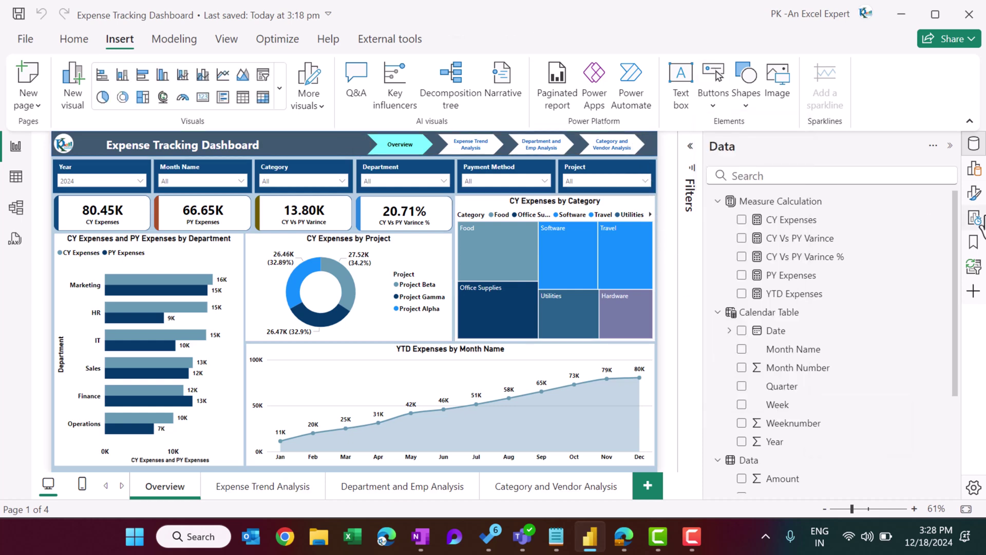
# - Examine the page navigator's shape formatting and its available shape options, keeping Chevron arrow
pyautogui.click(973, 193)
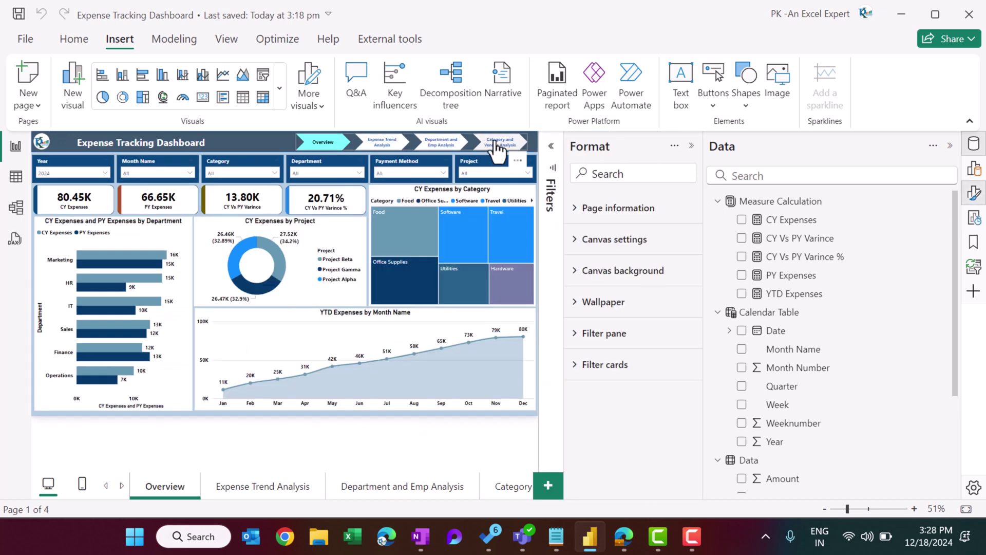
pyautogui.click(524, 148)
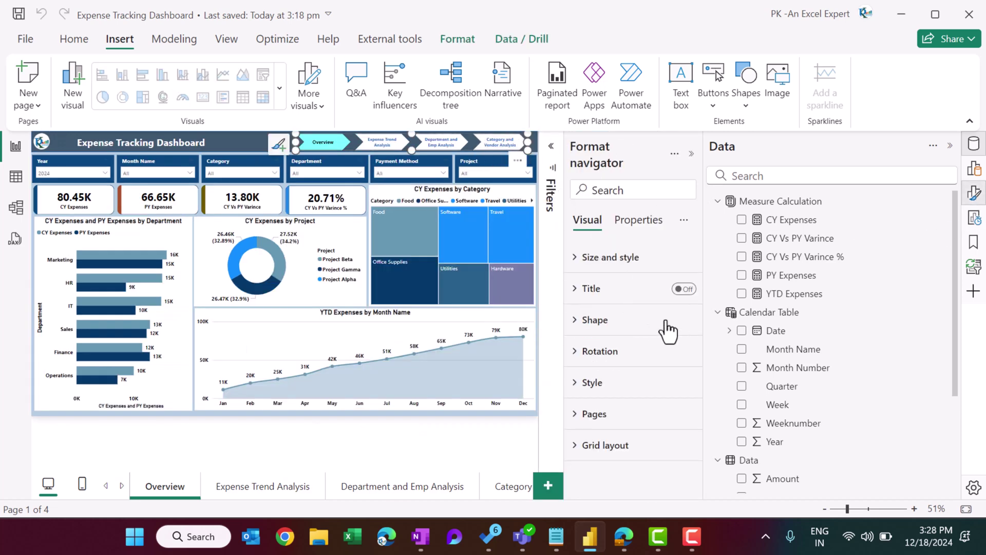
pyautogui.click(617, 323)
pyautogui.scroll(-3, 624, 339)
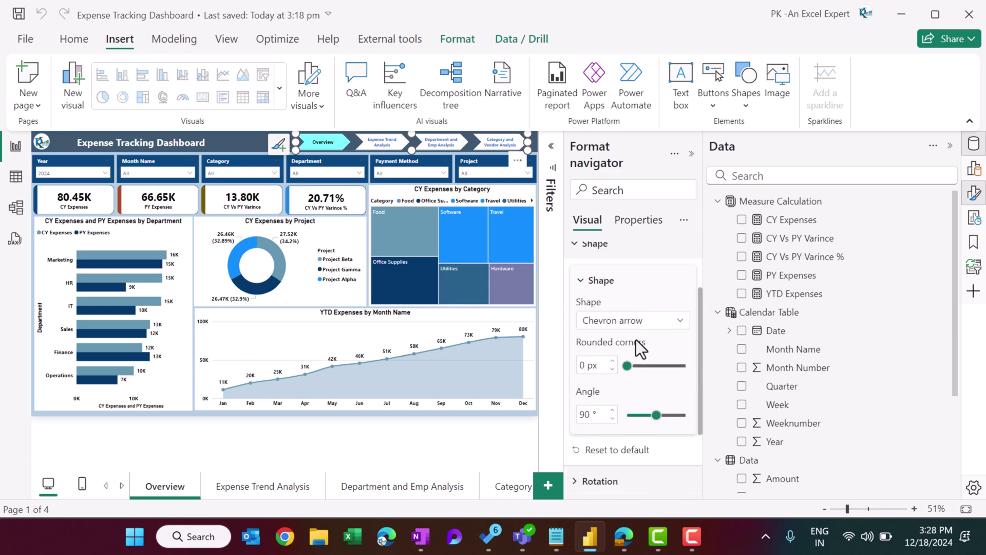
pyautogui.click(667, 322)
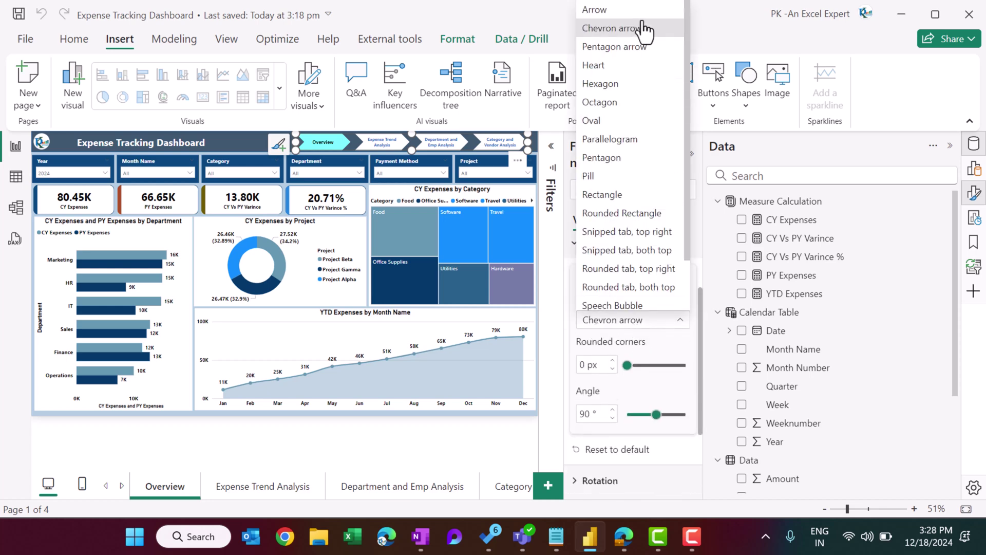
pyautogui.click(631, 320)
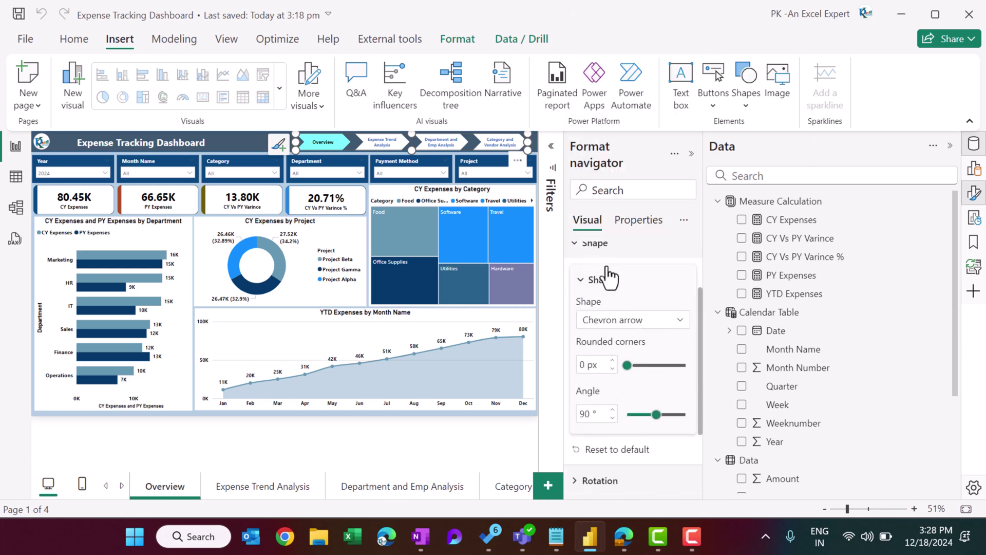
# - Examine the page navigator's text and fill styling for the Default and Selected states, then collapse the formatting and field panes
pyautogui.click(597, 245)
pyautogui.click(618, 392)
pyautogui.scroll(-5, 642, 362)
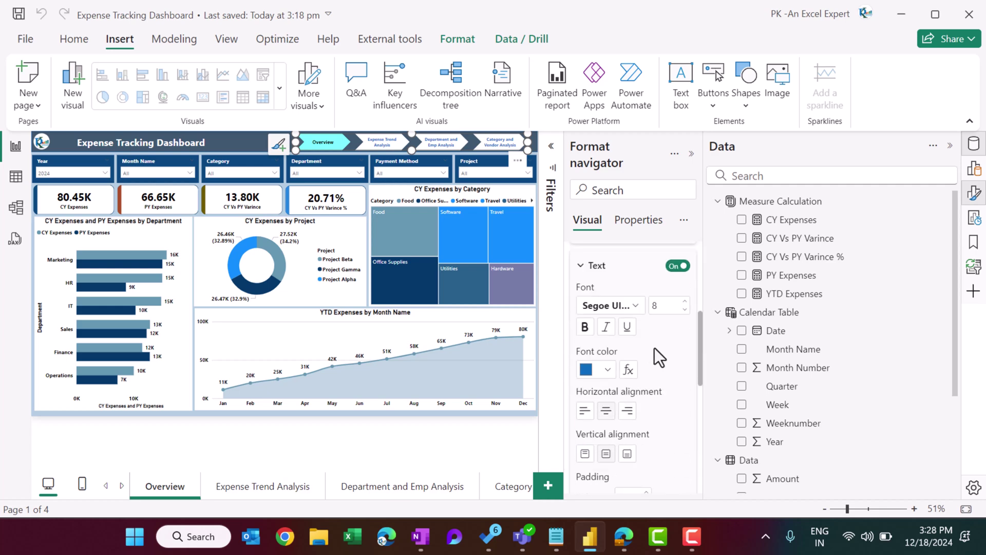
pyautogui.scroll(3, 596, 359)
pyautogui.click(619, 308)
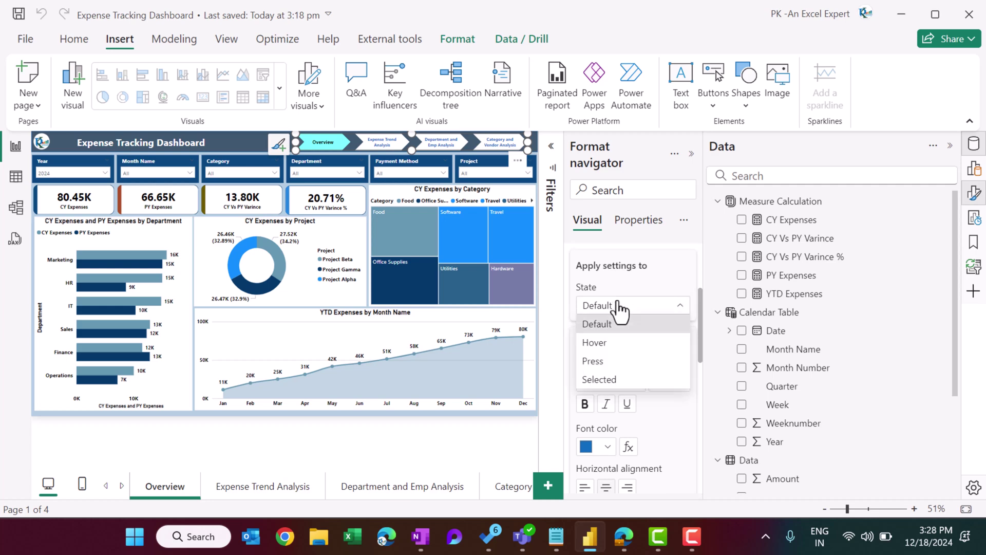
pyautogui.click(614, 381)
pyautogui.scroll(-3, 680, 406)
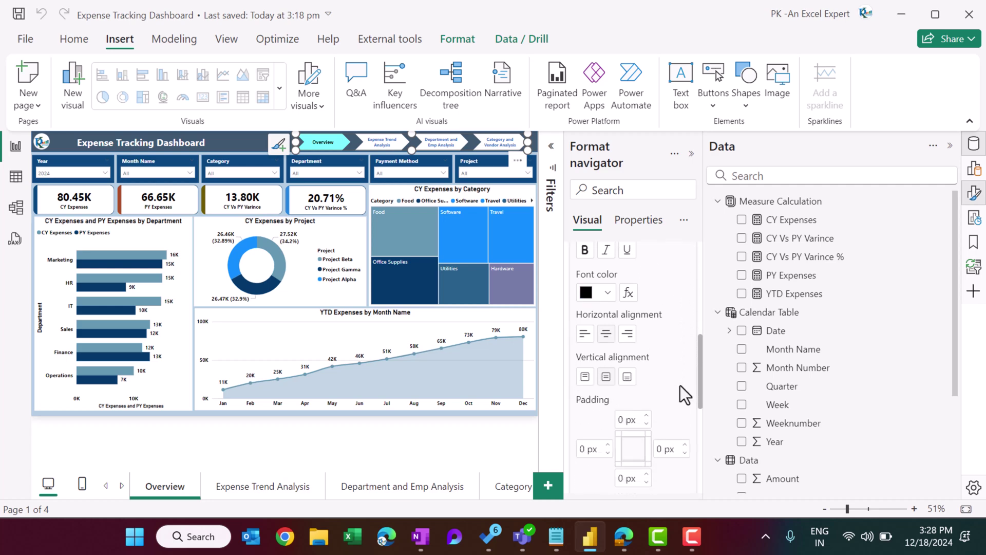
pyautogui.scroll(-4, 680, 390)
pyautogui.click(589, 284)
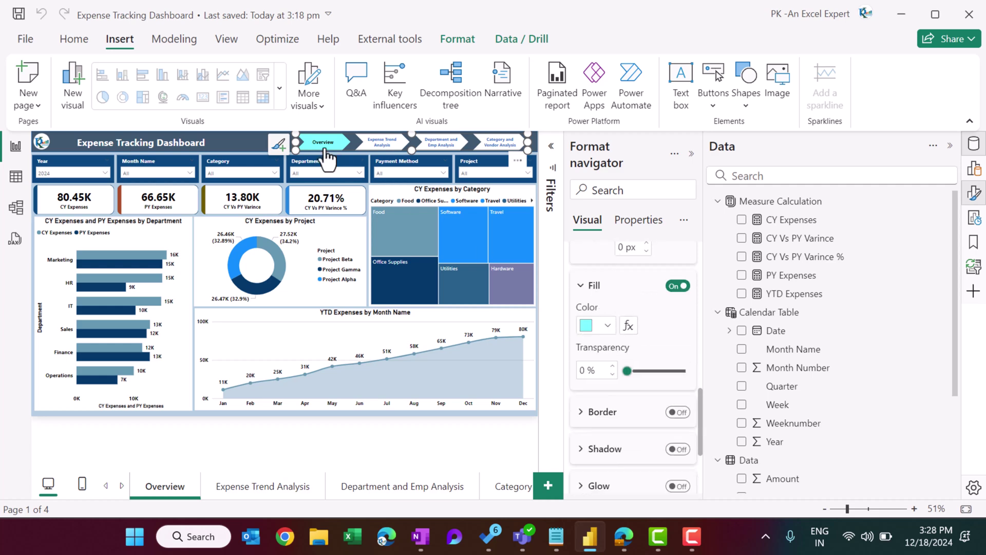
pyautogui.click(692, 154)
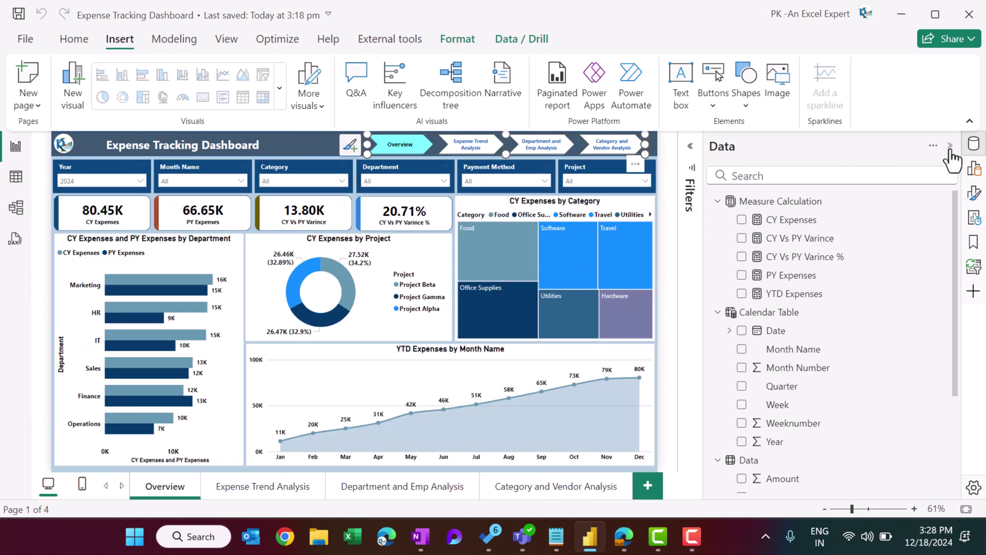
pyautogui.click(949, 147)
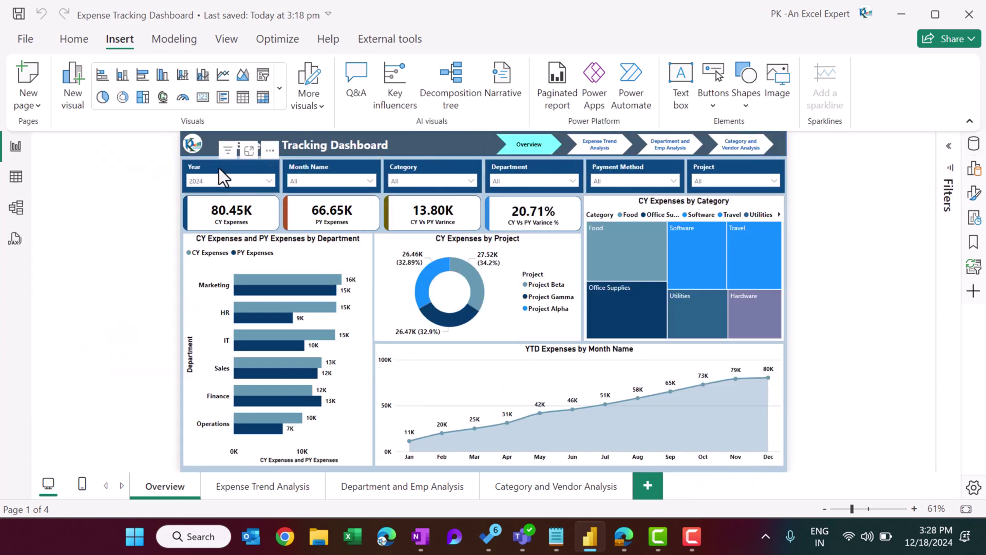
# - Show the field list again and check which fields the Month Name, Year and Category slicers use
pyautogui.click(297, 172)
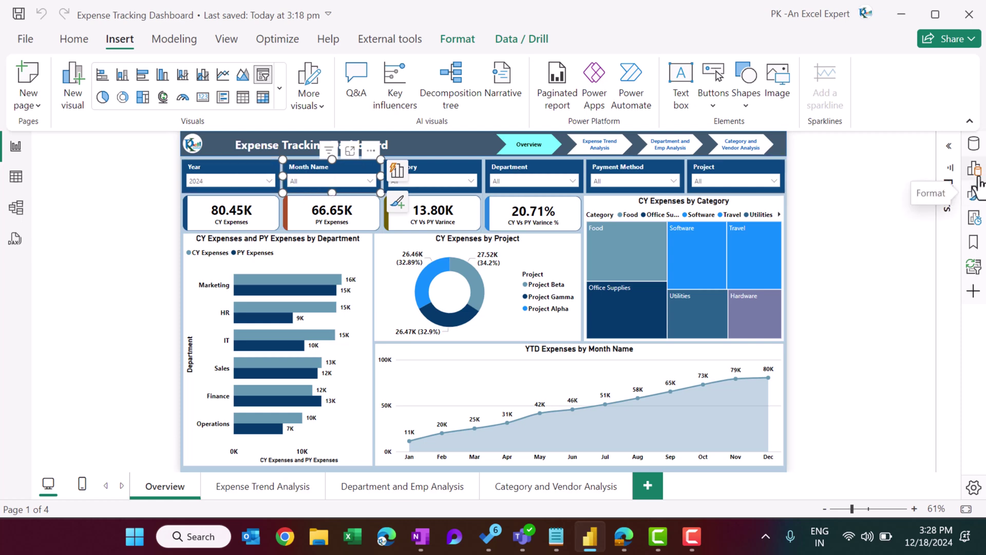
pyautogui.click(974, 143)
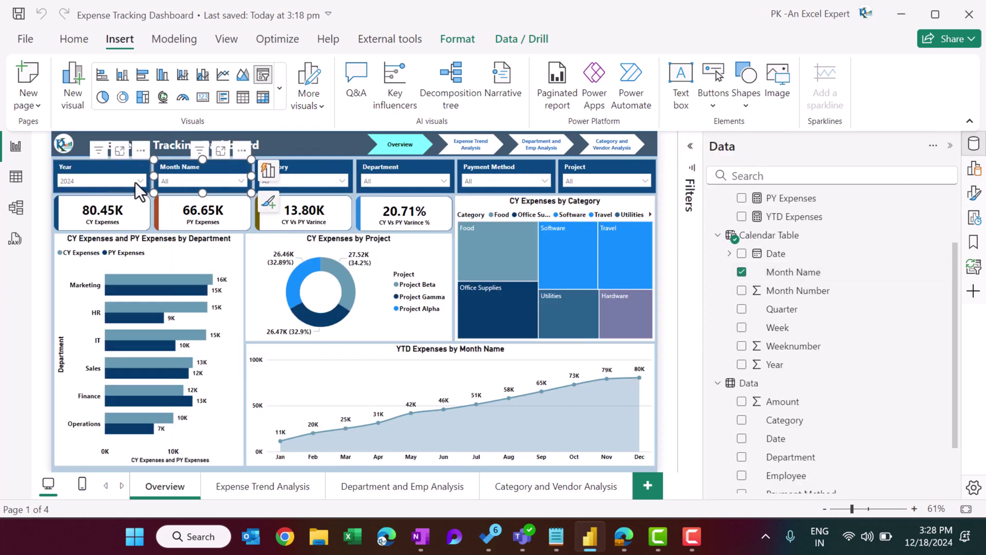
pyautogui.click(98, 170)
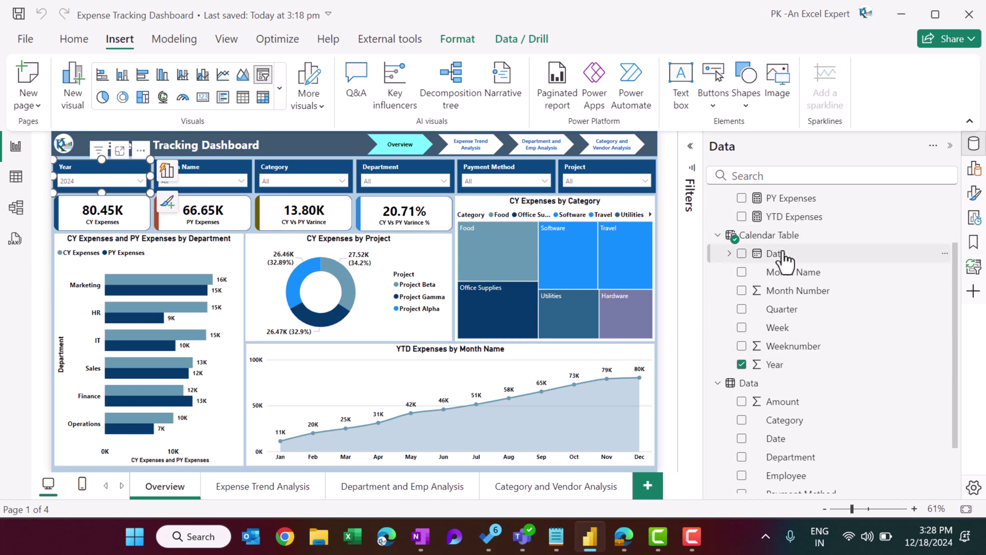
pyautogui.click(305, 174)
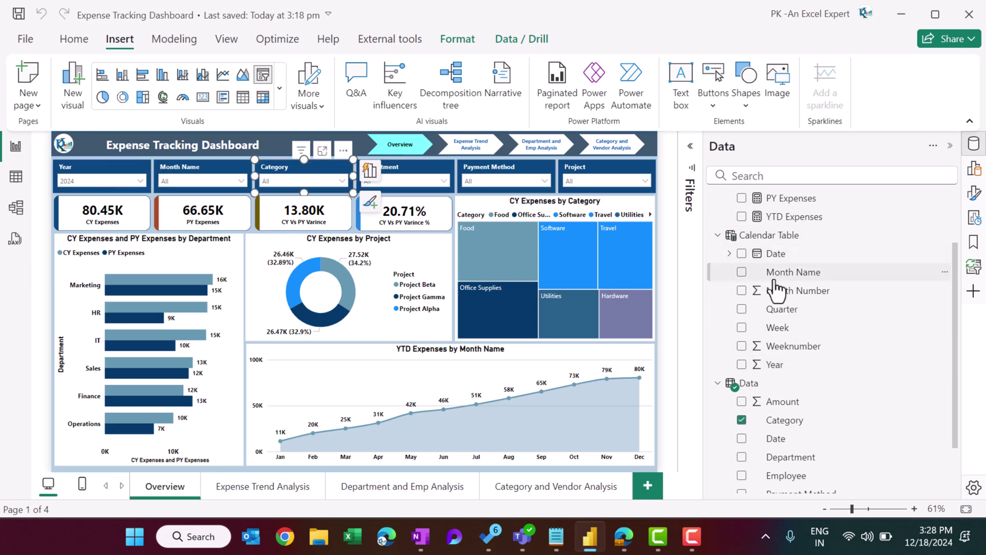
# - Check which Data table fields the Department, Payment Method and Project slicers use
pyautogui.scroll(-2, 796, 295)
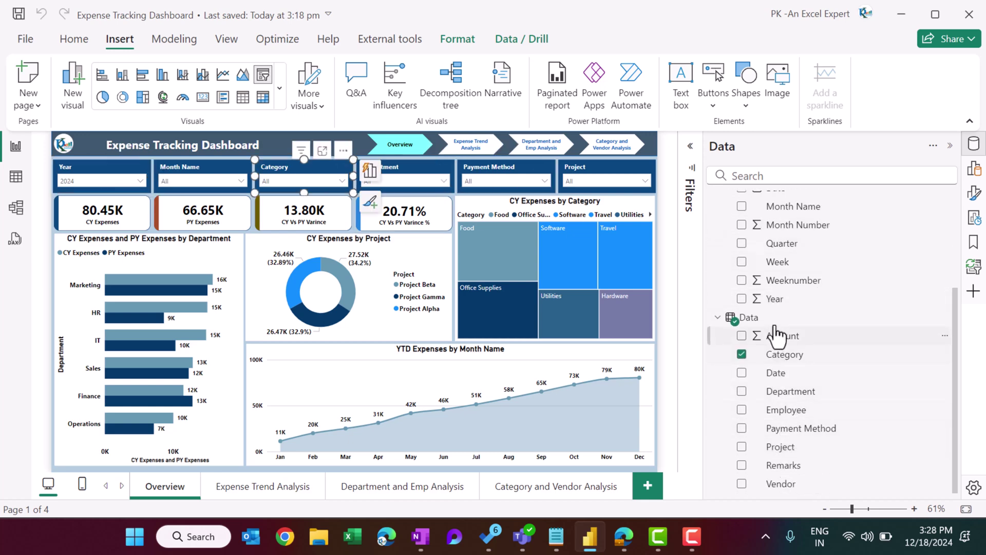
pyautogui.click(397, 165)
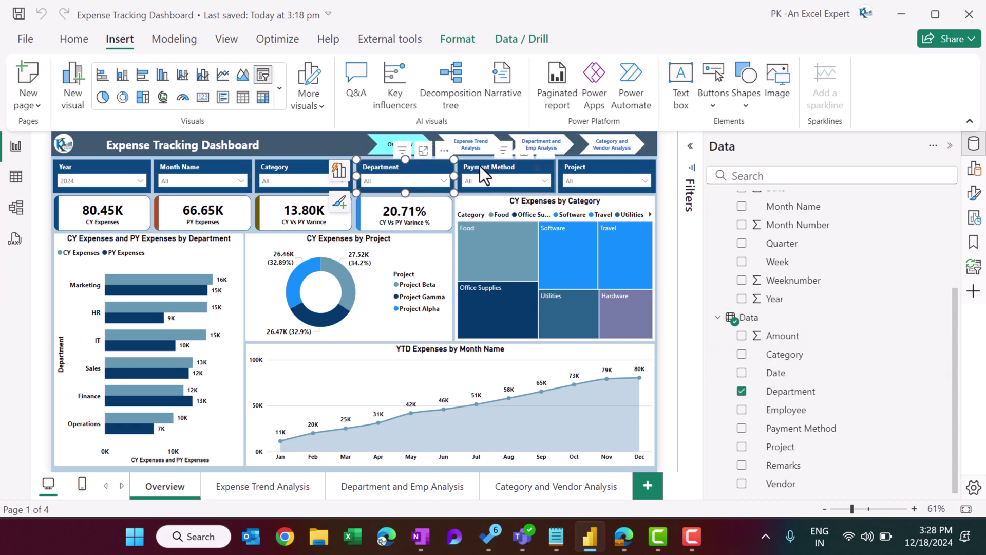
pyautogui.click(488, 167)
pyautogui.click(597, 167)
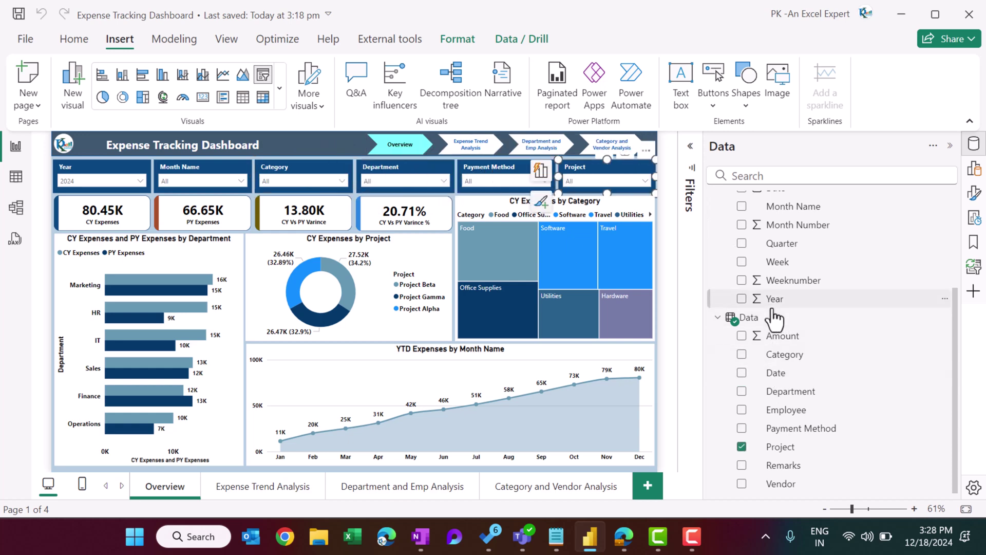
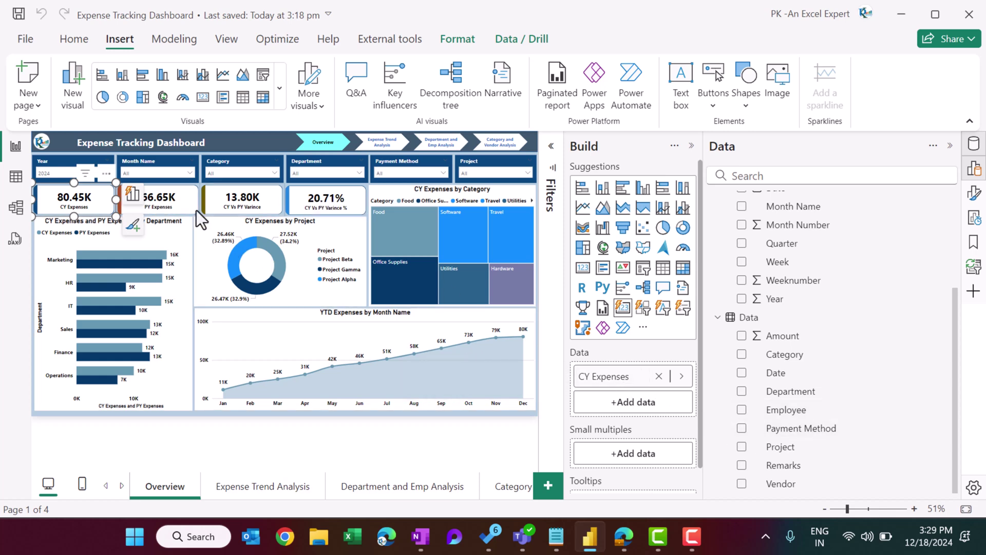
# - Check which measures feed the PY Expenses, CY Vs PY Varince and CY Vs PY Varince % cards
pyautogui.click(169, 200)
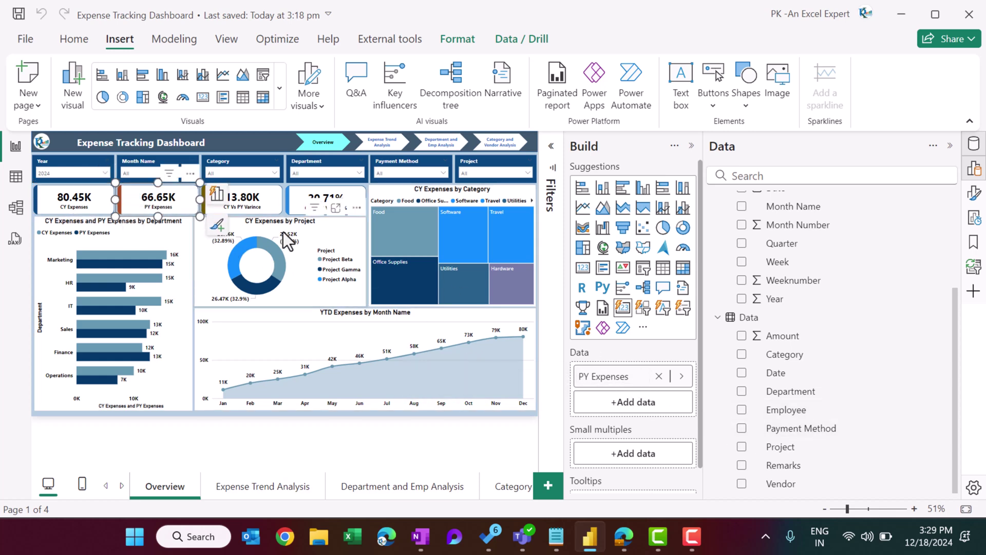
pyautogui.click(263, 203)
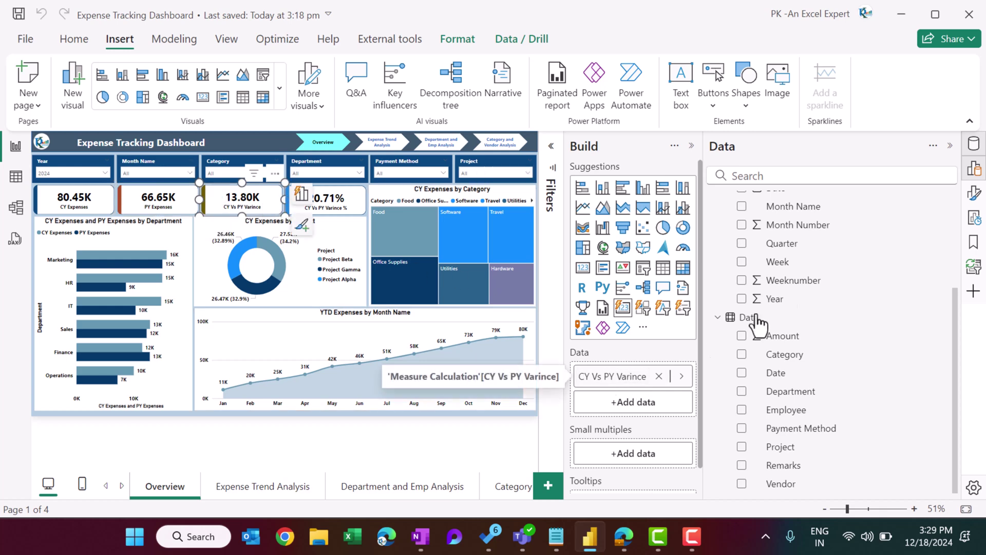
pyautogui.scroll(3, 791, 288)
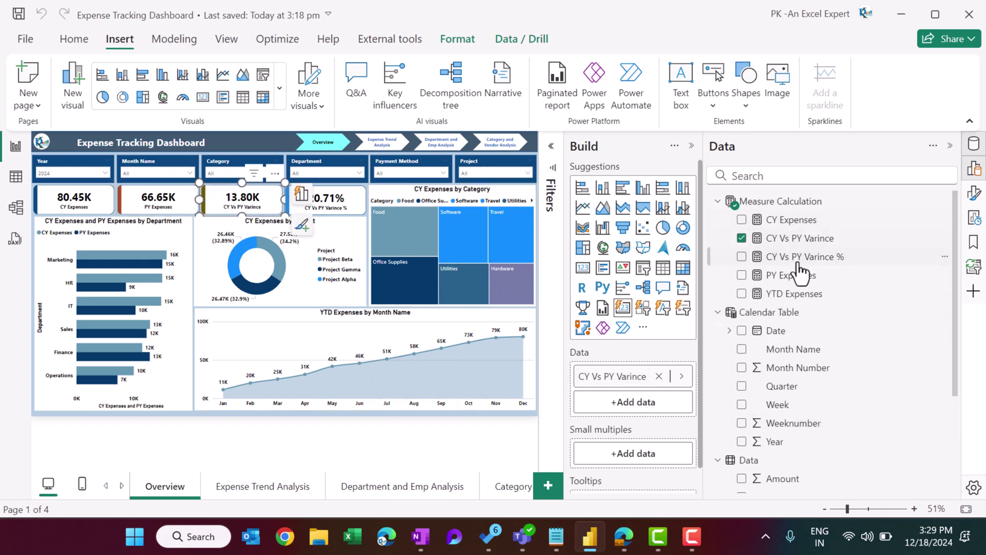
pyautogui.click(348, 197)
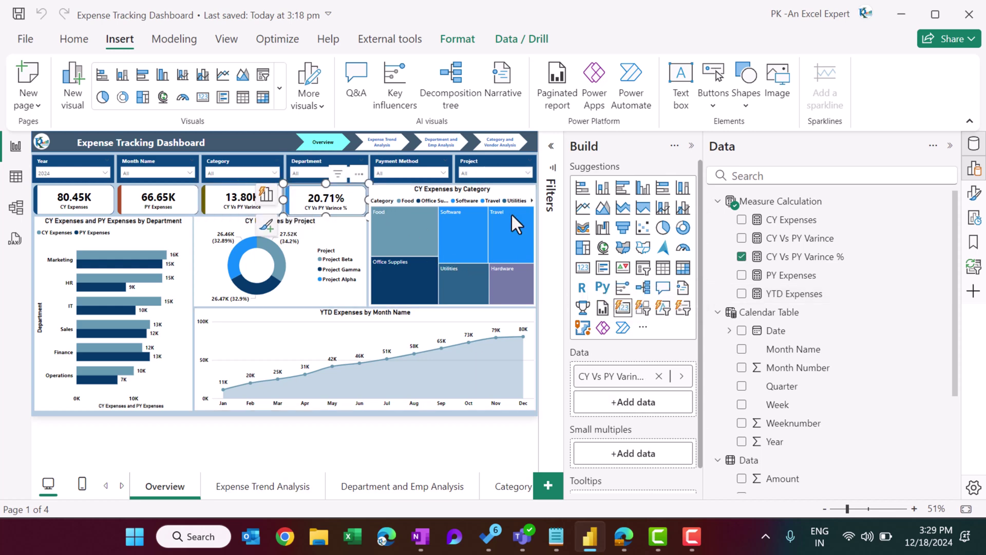
# - Examine the CY Expenses by Category treemap's category and value fields and find them in the field list
pyautogui.click(497, 190)
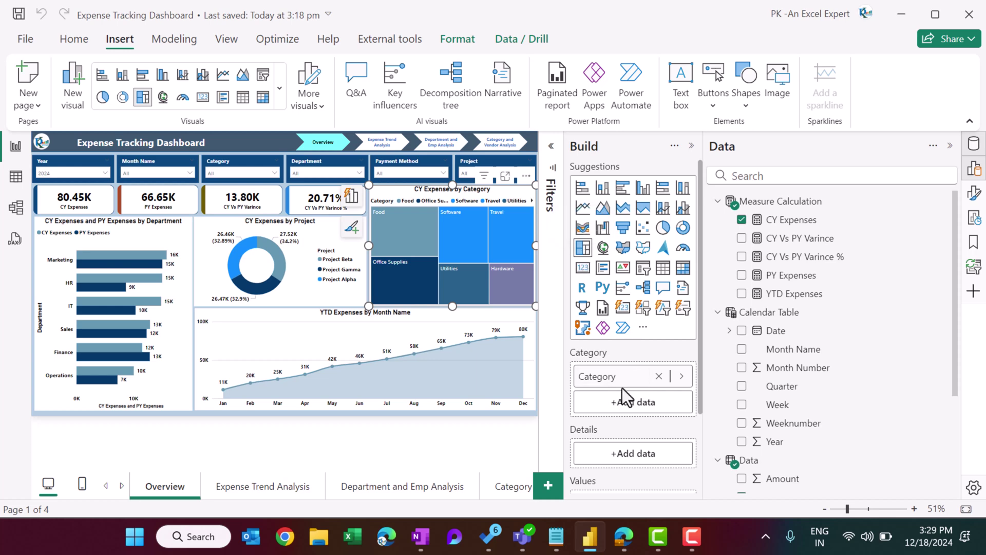
pyautogui.scroll(-3, 856, 359)
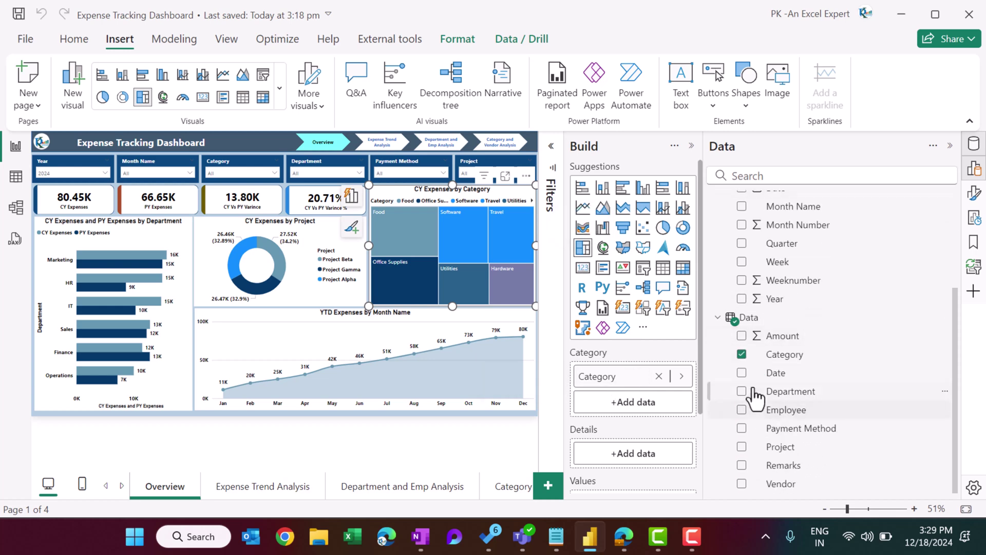
pyautogui.scroll(-3, 645, 374)
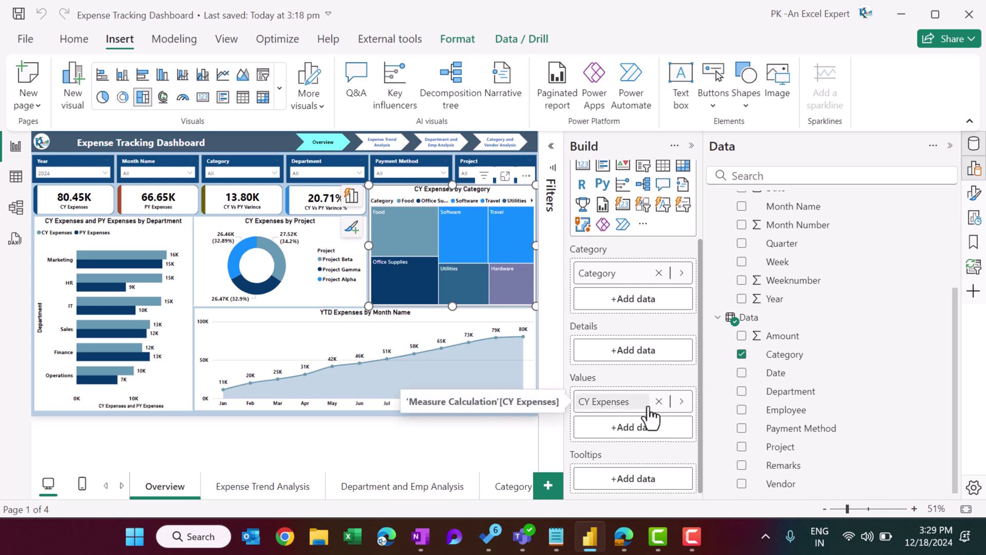
pyautogui.scroll(4, 800, 251)
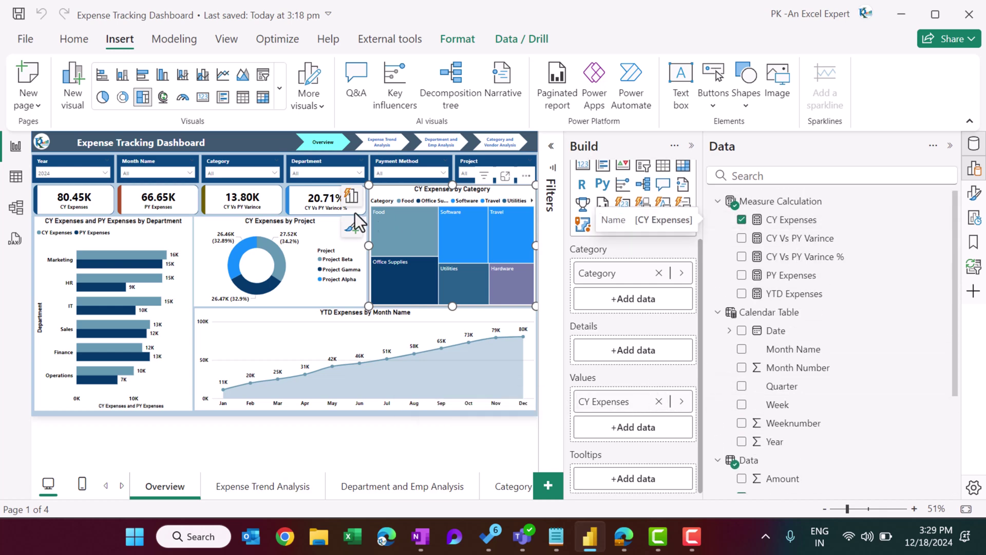
# - Examine the CY Expenses by Project donut chart's visual type, legend field and value field
pyautogui.click(313, 232)
pyautogui.scroll(3, 682, 257)
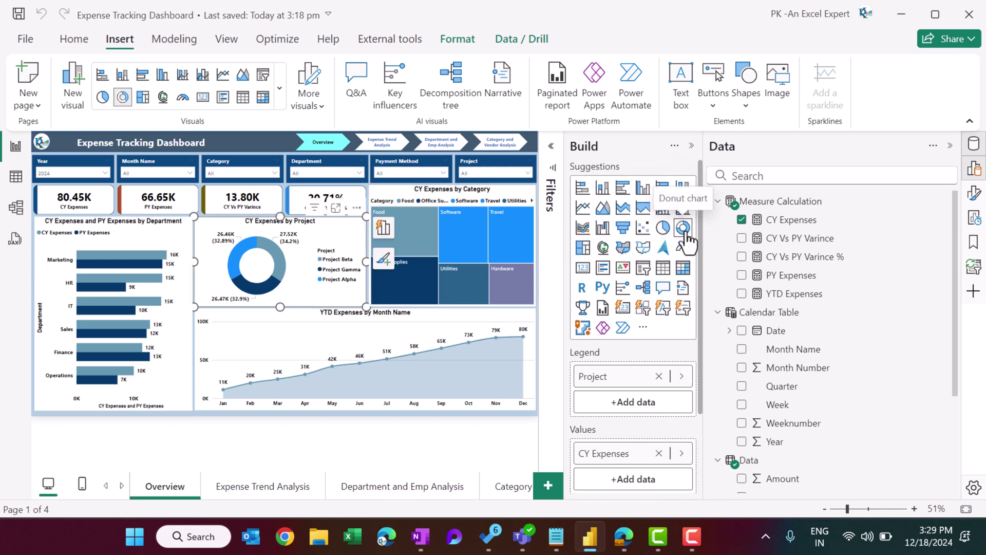
pyautogui.scroll(-3, 637, 339)
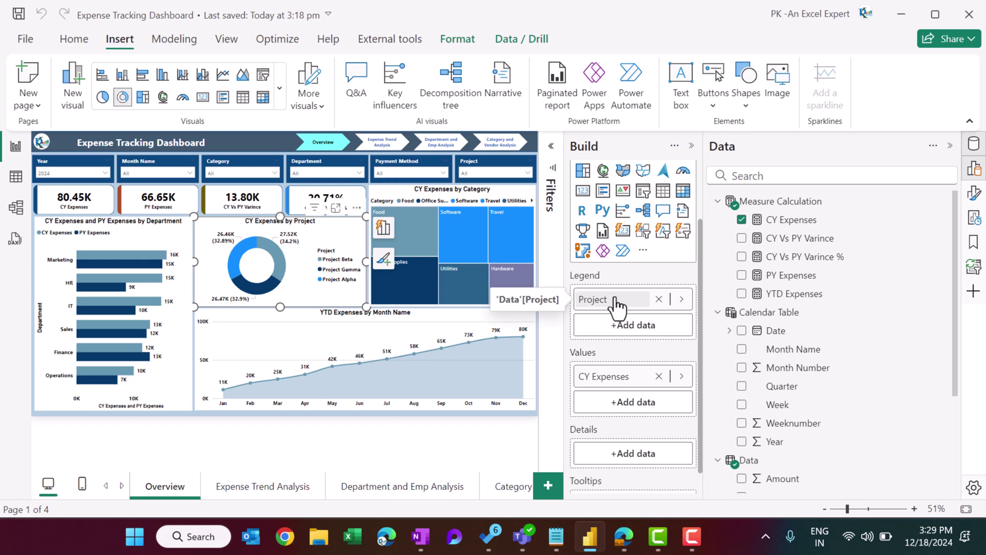
# - Examine the CY Expenses and PY Expenses by Department clustered bar chart's visual type and its Y-axis and X-axis fields
pyautogui.click(154, 233)
pyautogui.scroll(3, 644, 297)
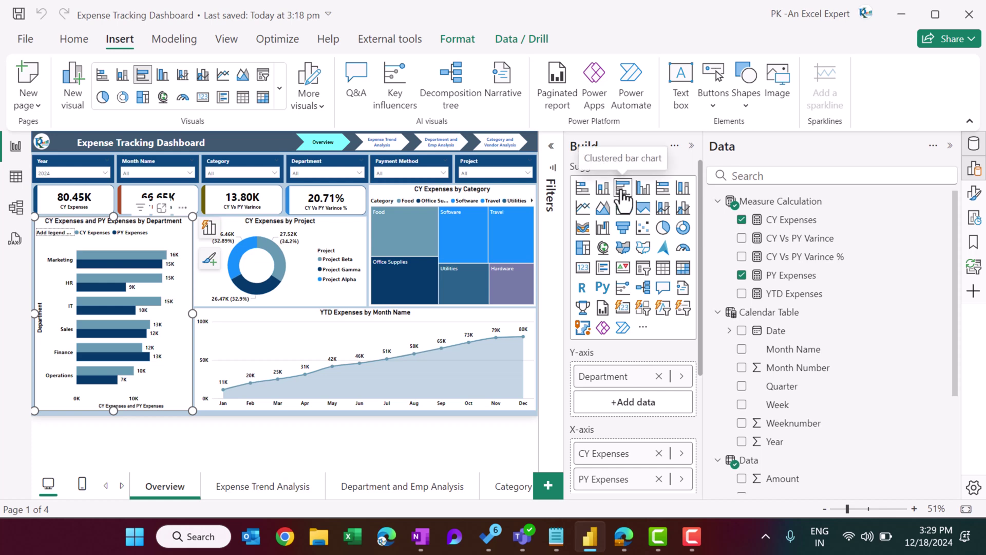
pyautogui.scroll(-3, 660, 344)
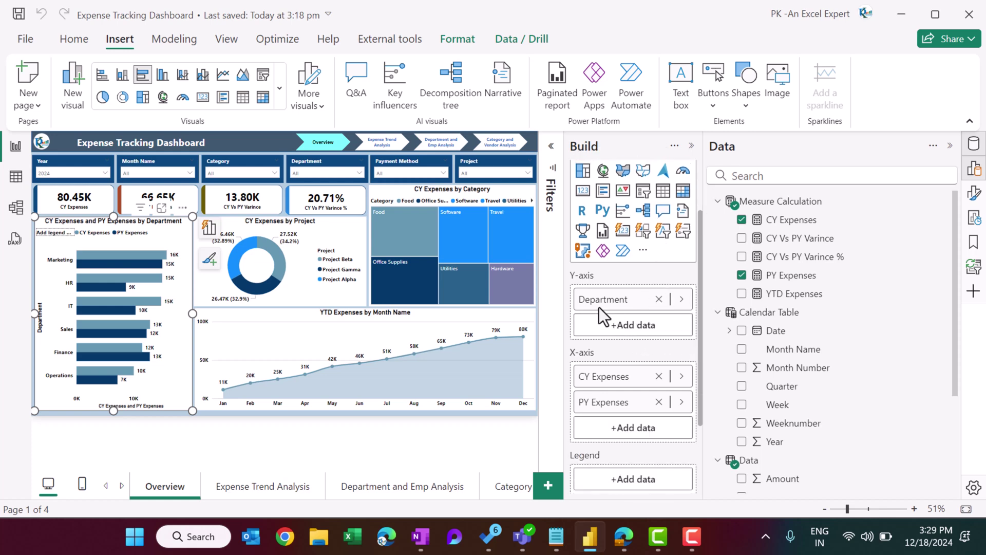
pyautogui.scroll(-2, 630, 307)
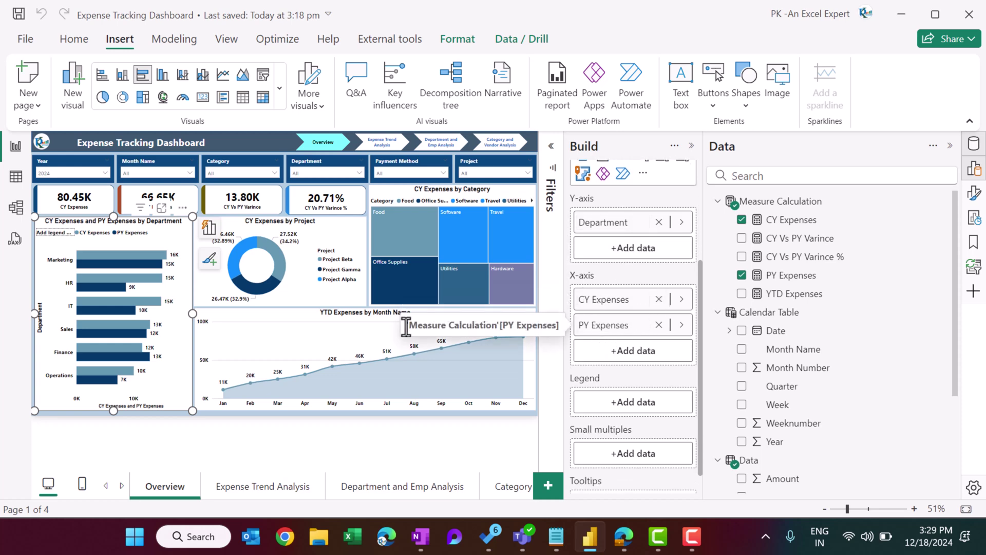
# - Examine the YTD Expenses by Month Name line chart's visual type and its X-axis and Y-axis fields
pyautogui.click(337, 319)
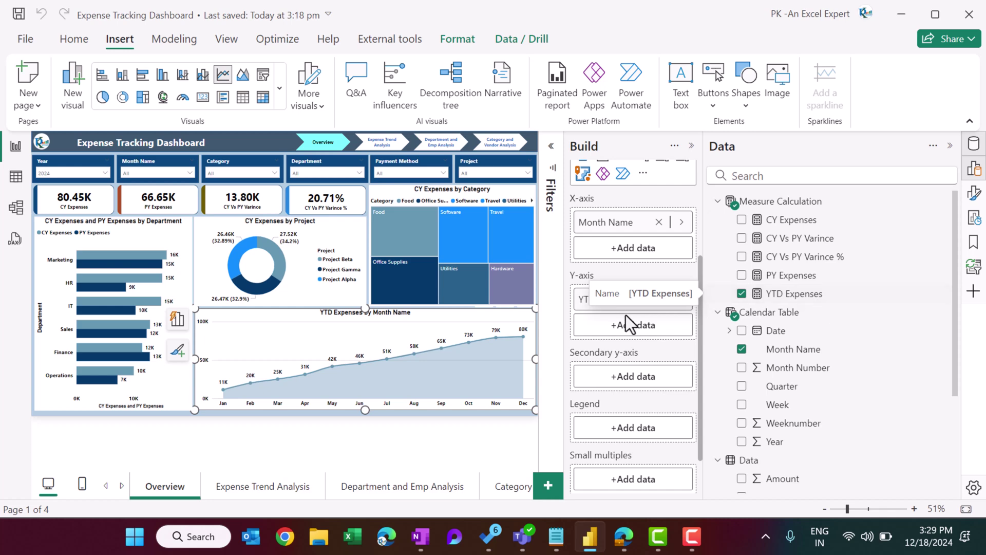
pyautogui.scroll(1, 639, 318)
pyautogui.scroll(3, 639, 315)
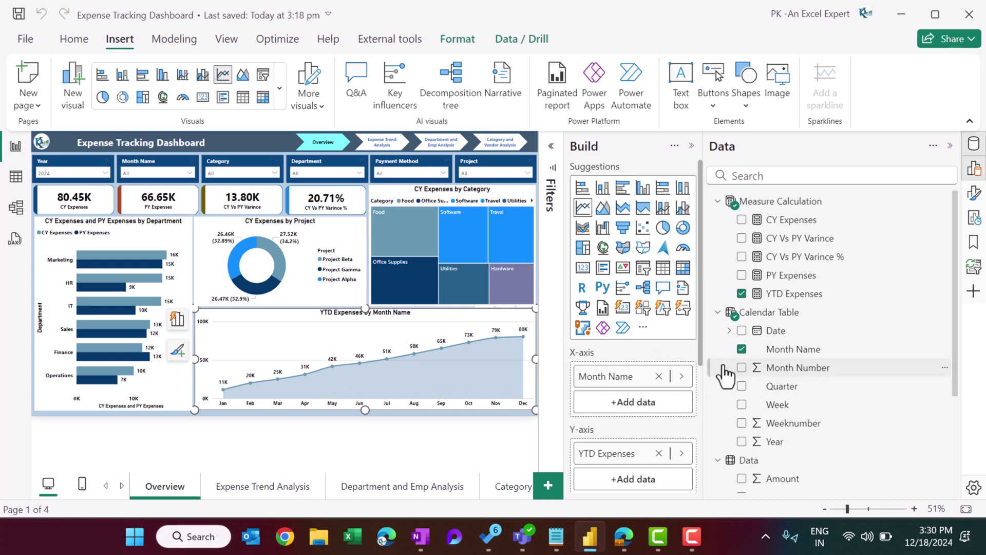
pyautogui.scroll(-3, 726, 370)
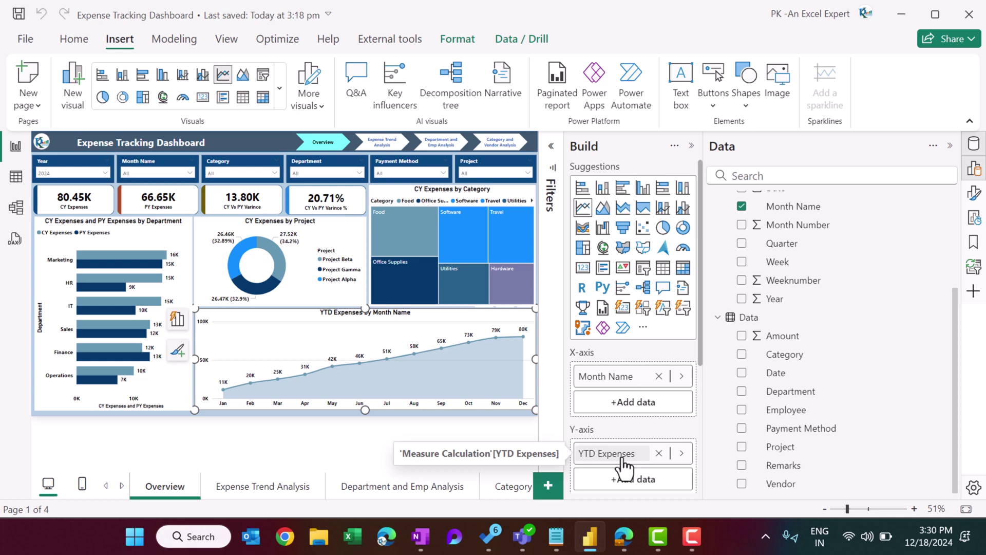
# - Inspect the YTD Expenses line chart's formatting, switch its Shade area off and on again, and close the formatting options
pyautogui.click(973, 194)
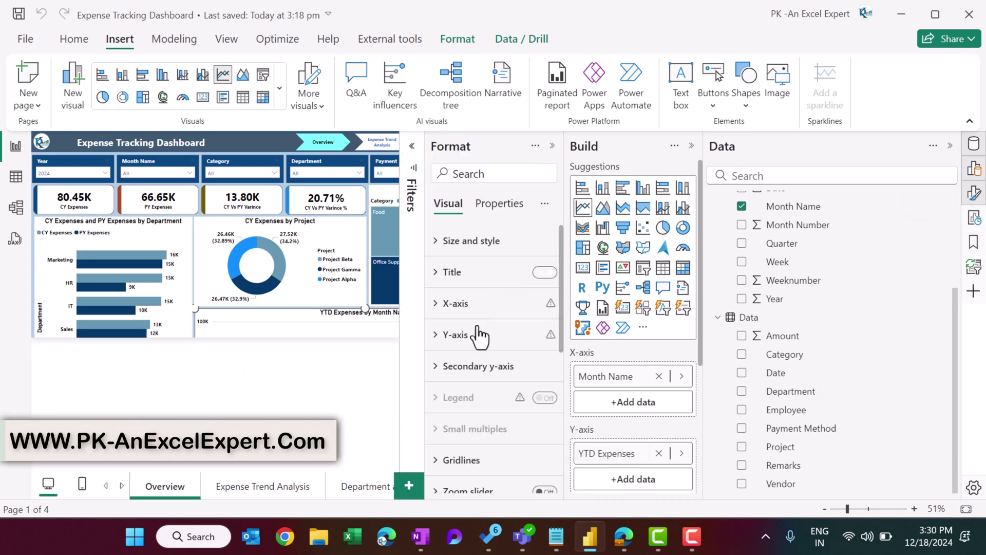
pyautogui.scroll(-5, 493, 326)
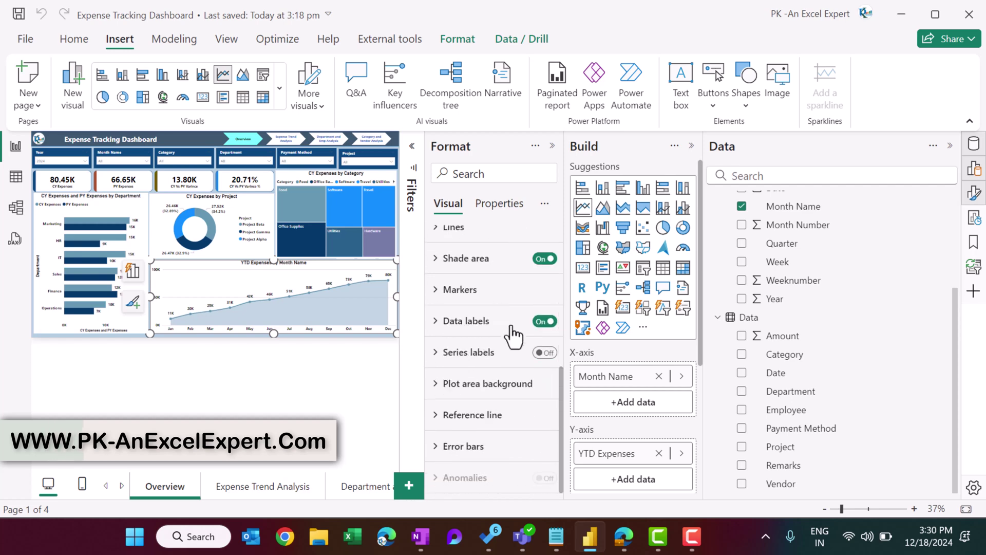
pyautogui.click(468, 326)
pyautogui.click(472, 323)
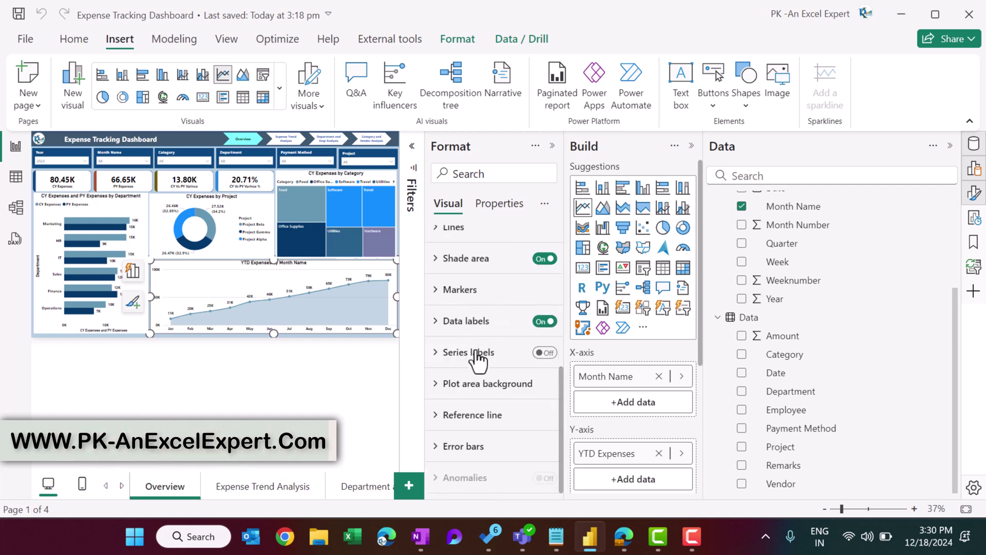
pyautogui.click(475, 259)
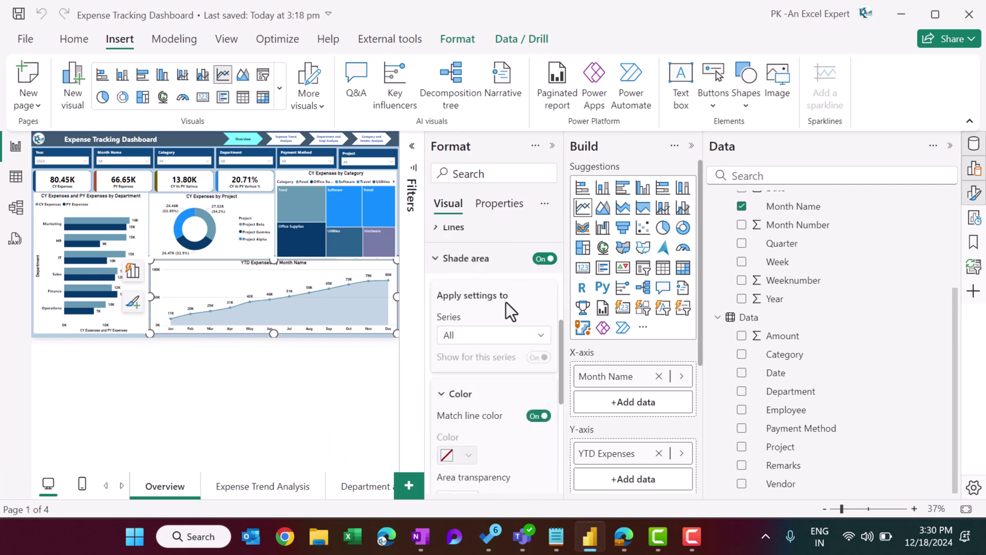
pyautogui.click(543, 258)
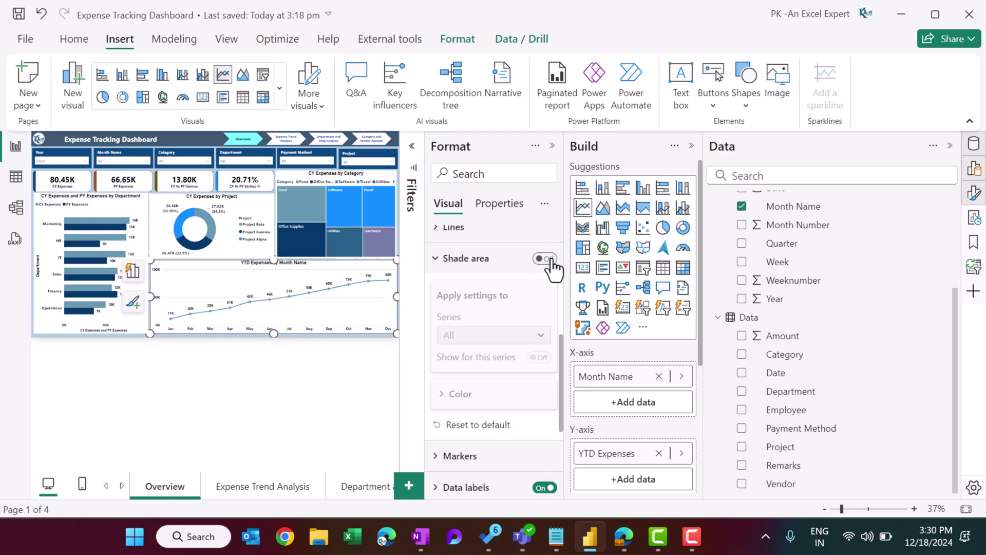
pyautogui.click(545, 260)
pyautogui.click(552, 146)
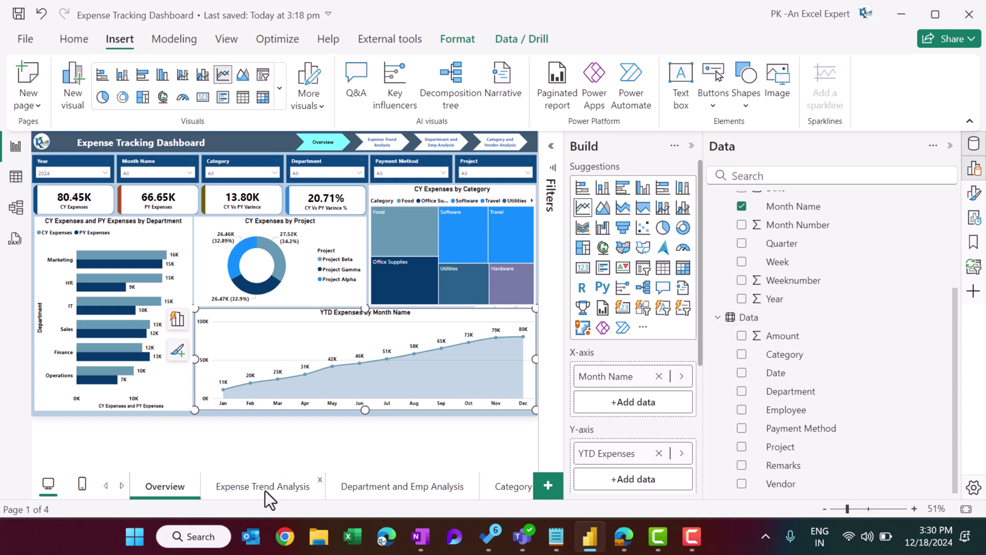
# - Go to the Expense Trend Analysis page and check the fields of the CY Expenses and PY Expenses by Month Name area chart
pyautogui.click(243, 491)
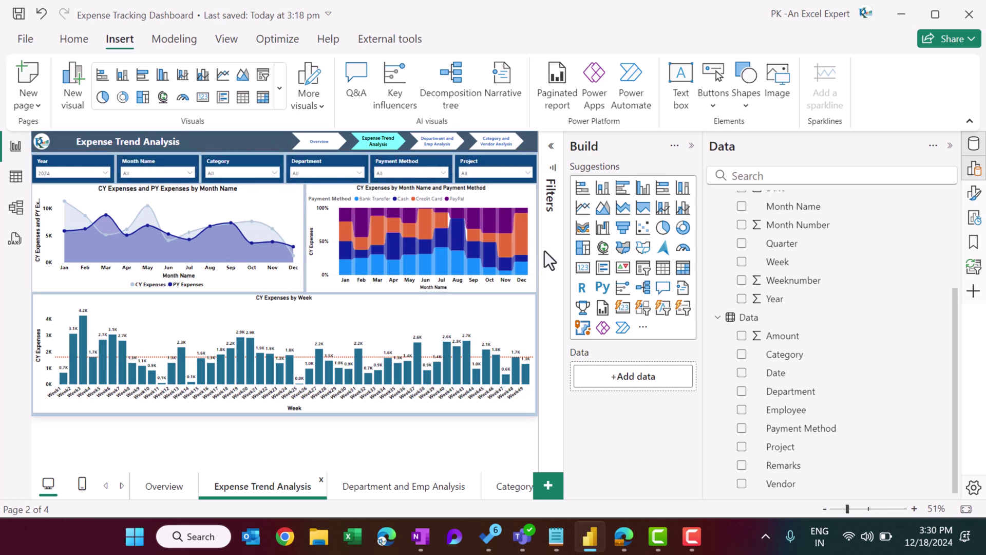
pyautogui.click(241, 201)
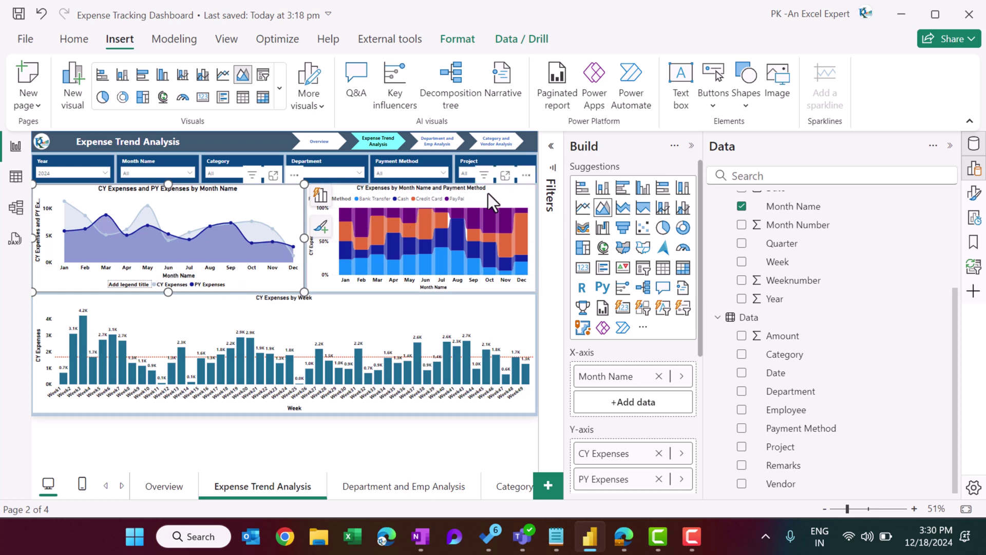
# - Switch Ribbons off and on again for the CY Expenses by Month Name and Payment Method chart, then check its axis and legend fields
pyautogui.click(514, 215)
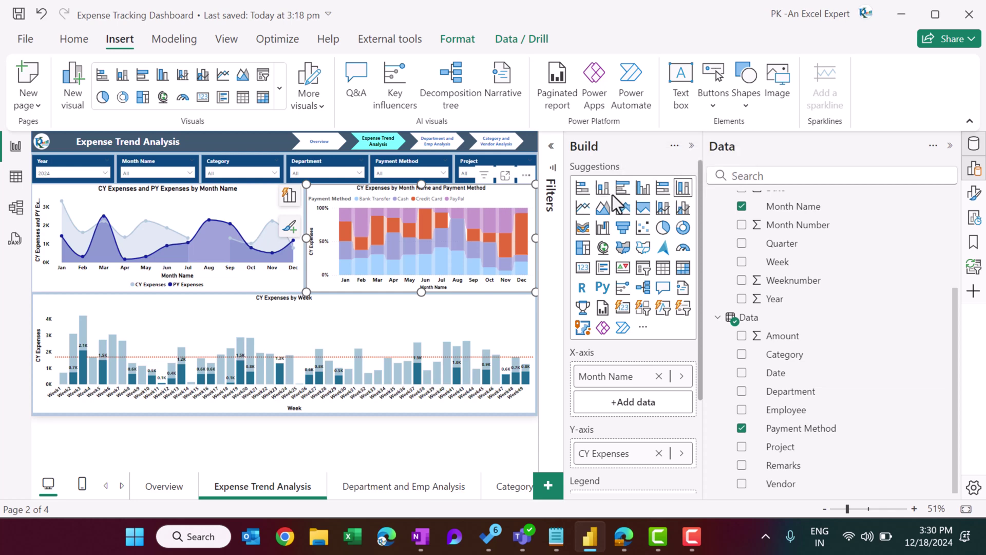
pyautogui.click(973, 194)
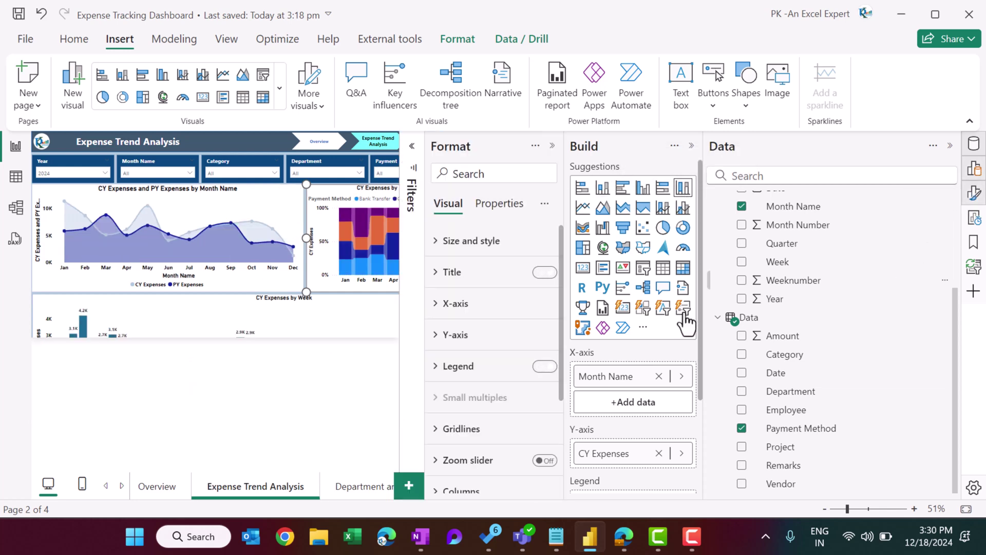
pyautogui.scroll(-3, 514, 321)
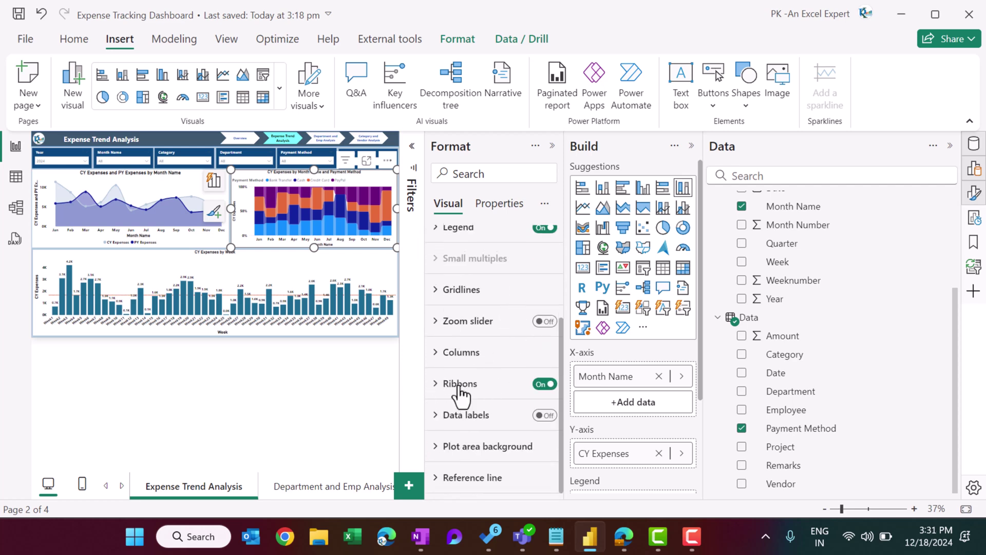
pyautogui.click(461, 386)
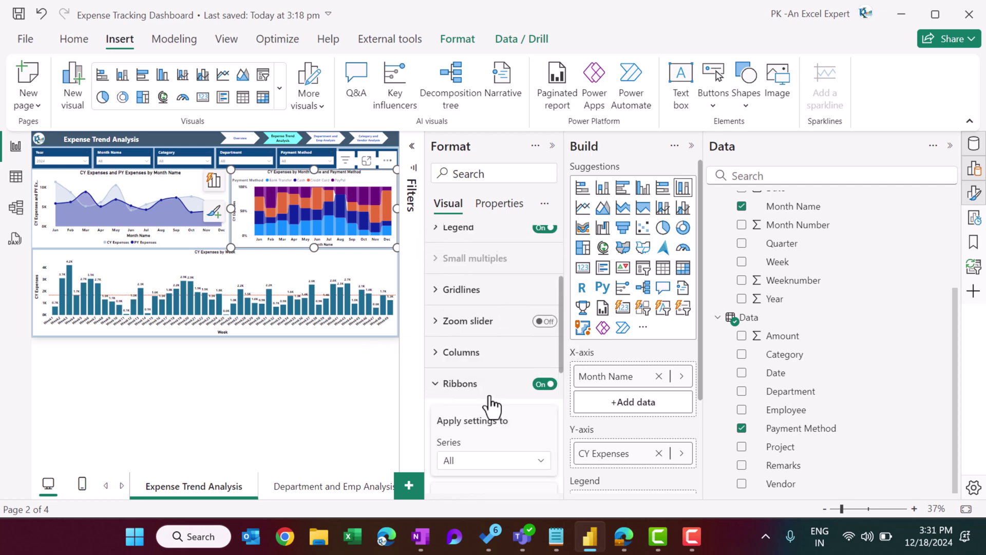
pyautogui.click(544, 385)
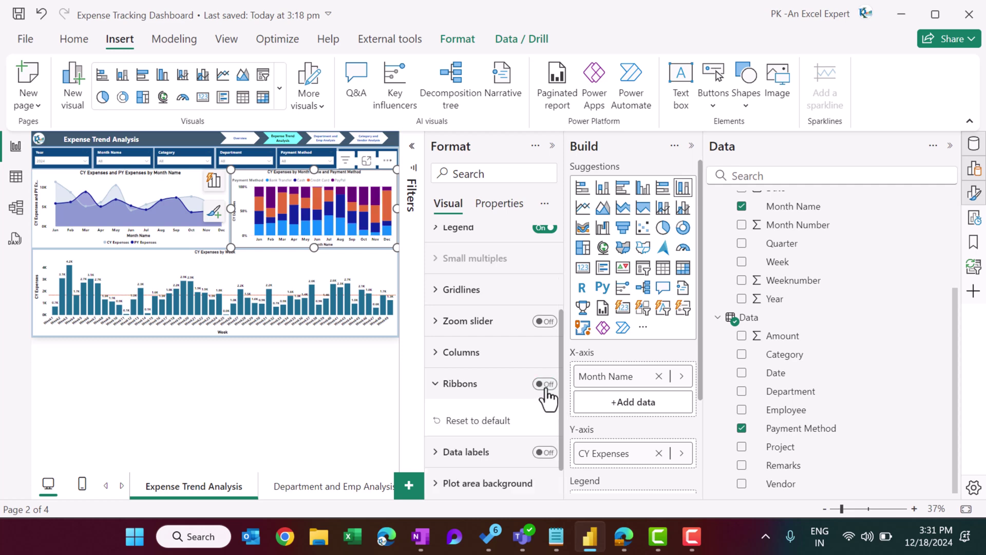
pyautogui.click(545, 384)
pyautogui.click(553, 146)
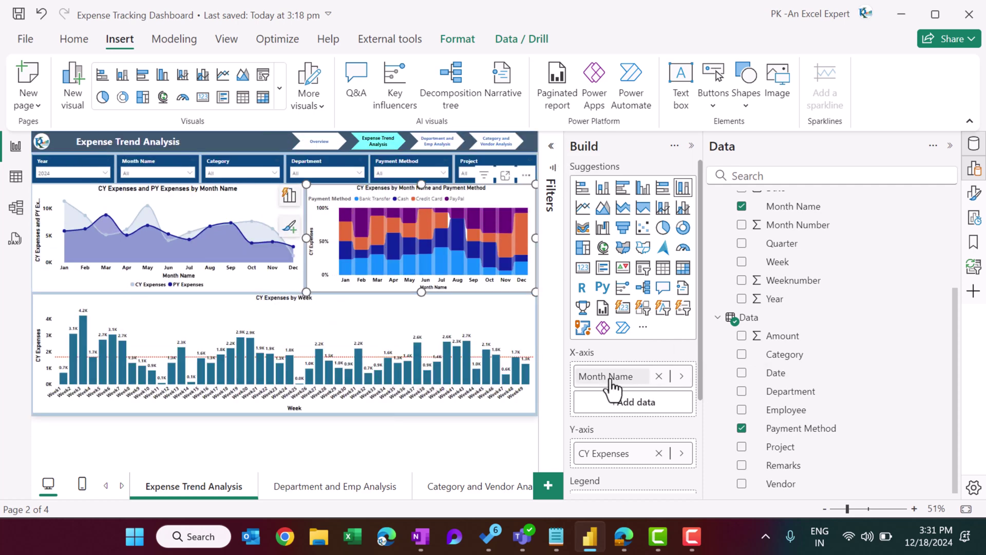
pyautogui.scroll(-3, 651, 374)
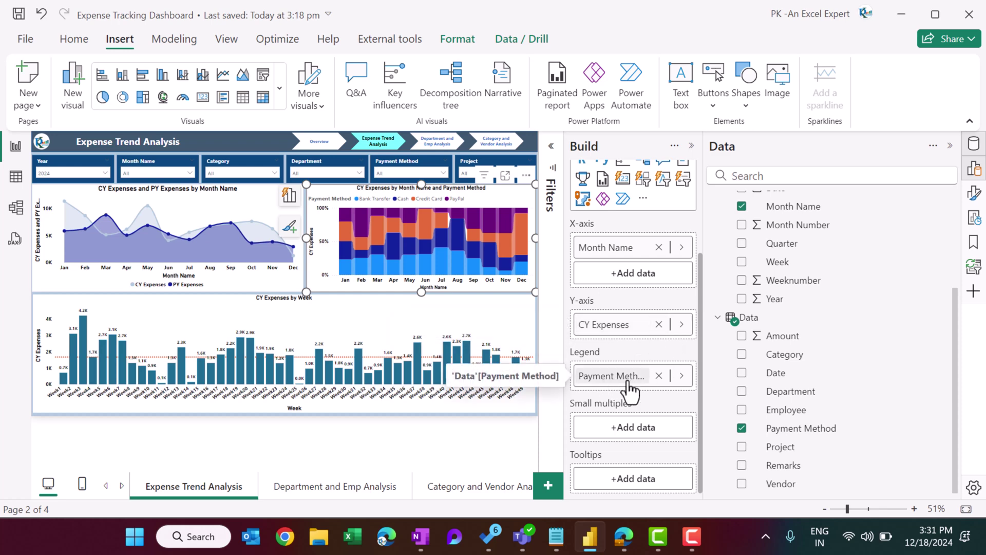
# - Examine the CY Expenses by Week column chart's X-axis and Y-axis fields and its visual type
pyautogui.click(515, 302)
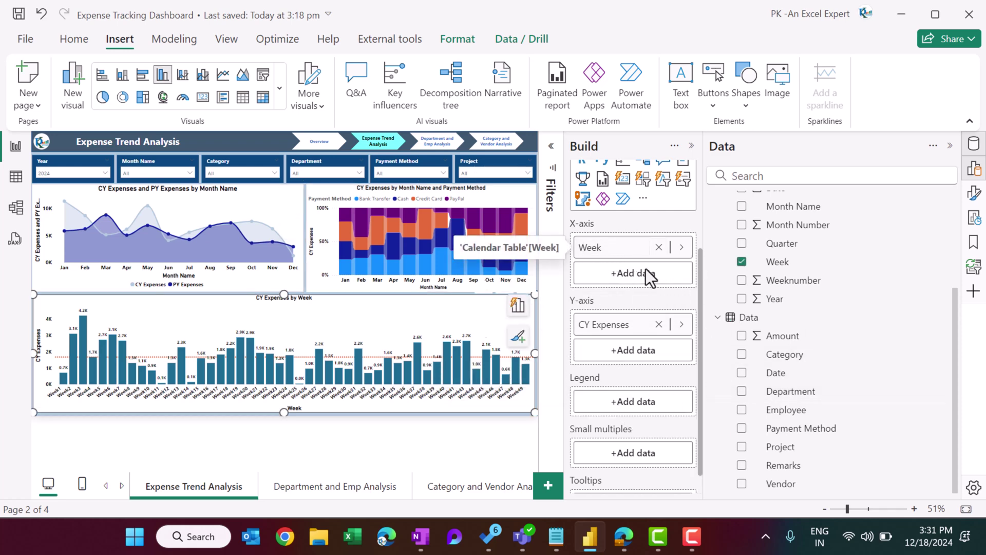
pyautogui.scroll(3, 670, 286)
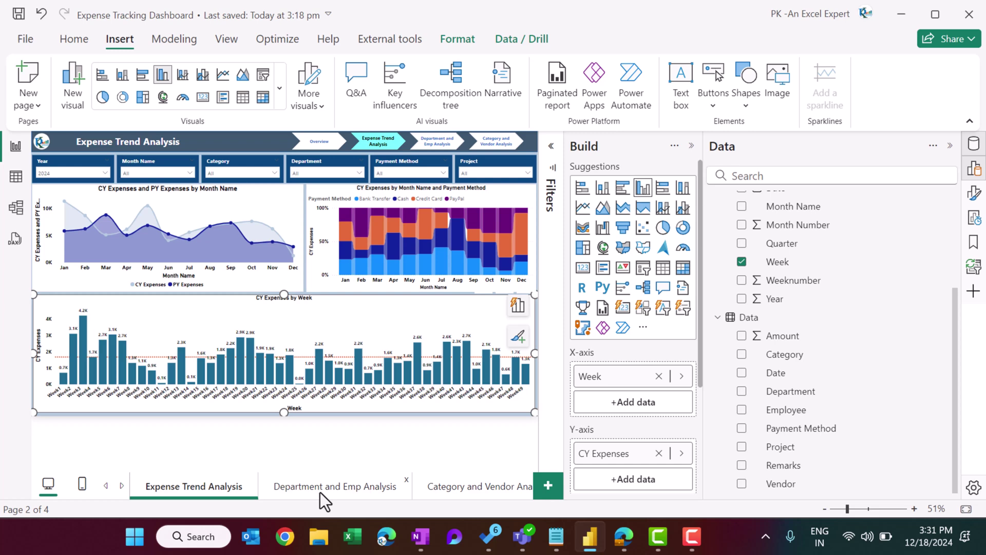
# - Go to the Department and Emp Analysis page and check the fields of the department variance combo chart and the employee expenses table
pyautogui.click(363, 481)
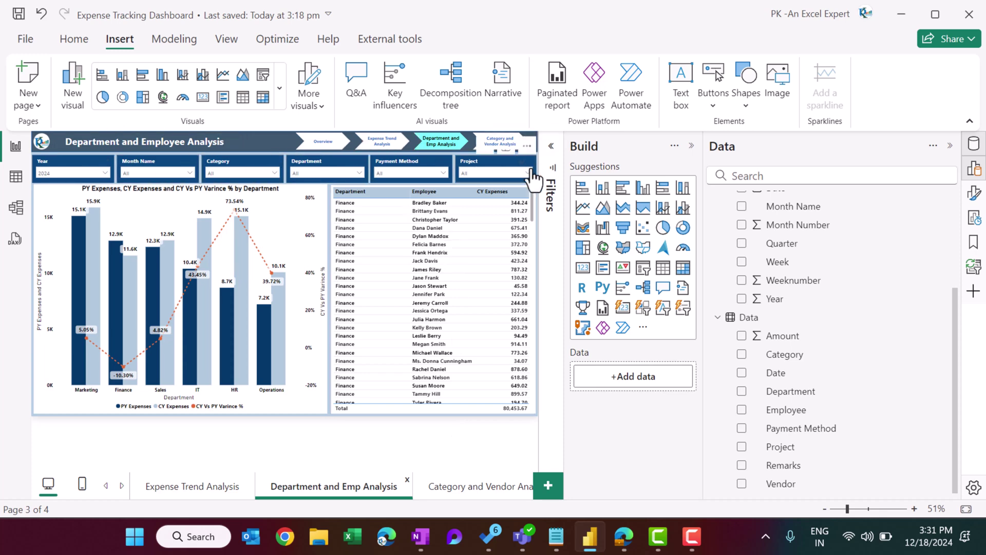
pyautogui.click(251, 205)
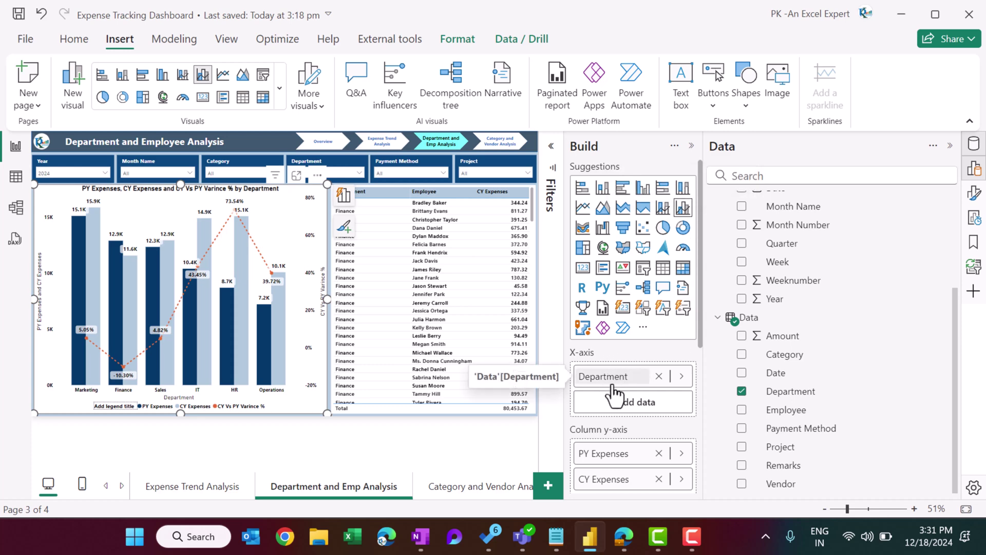
pyautogui.scroll(-5, 615, 396)
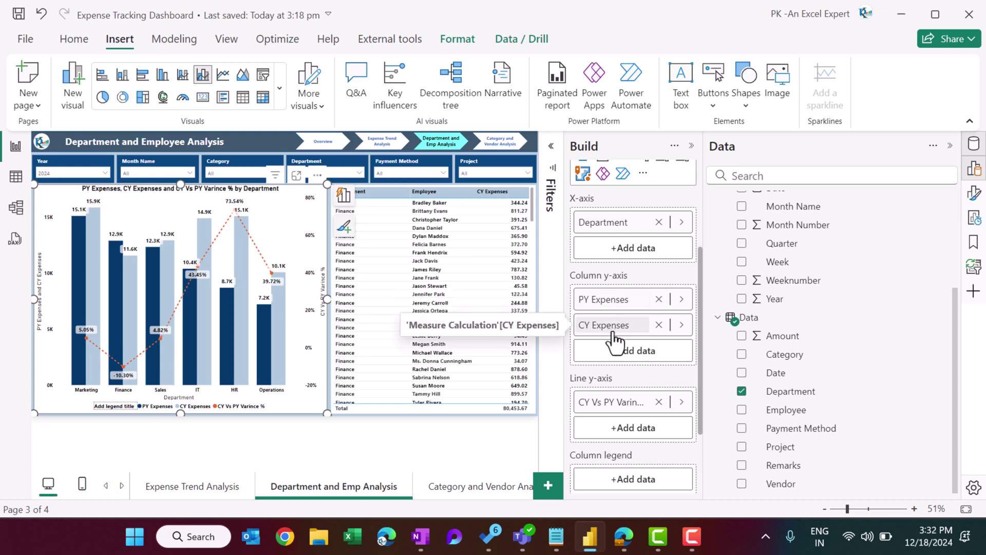
pyautogui.scroll(-3, 614, 339)
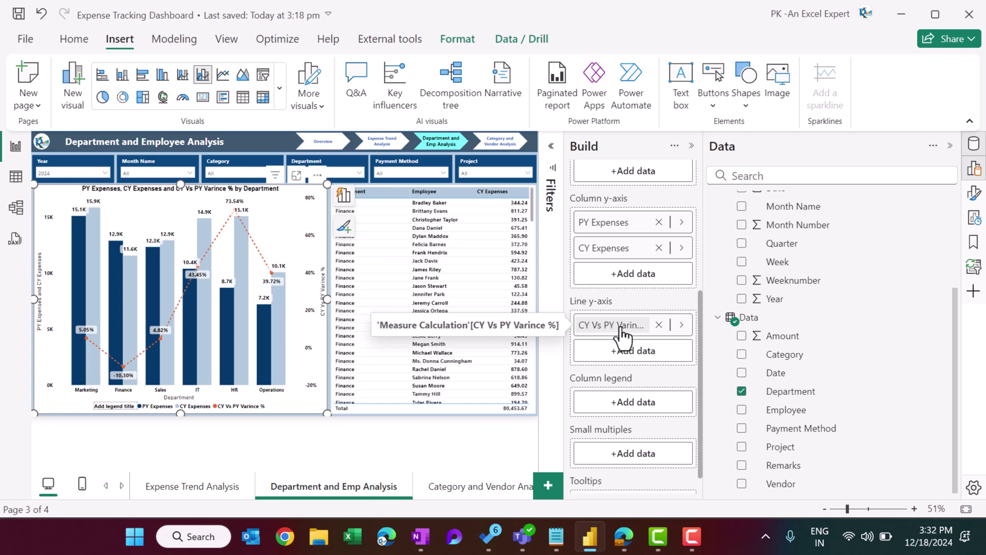
pyautogui.scroll(5, 620, 328)
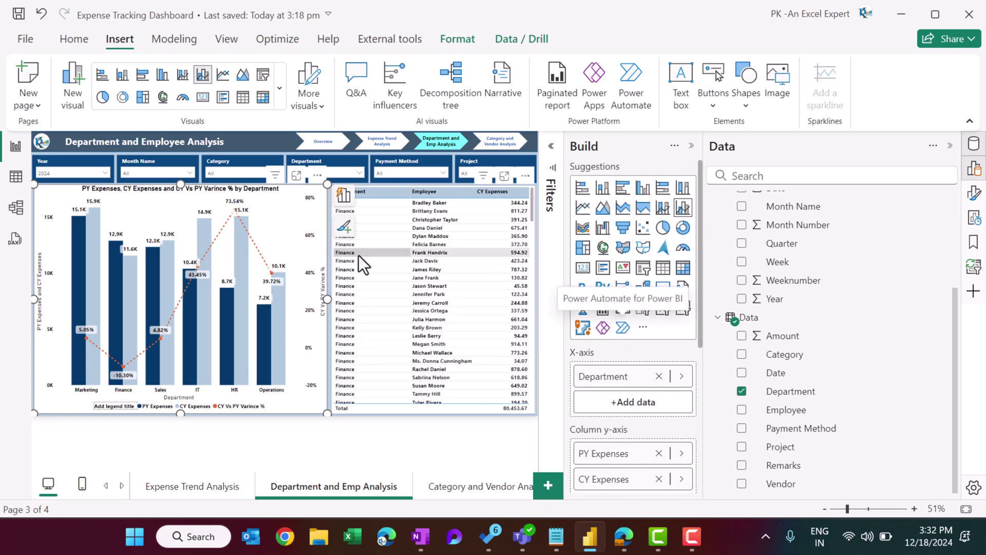
pyautogui.click(533, 195)
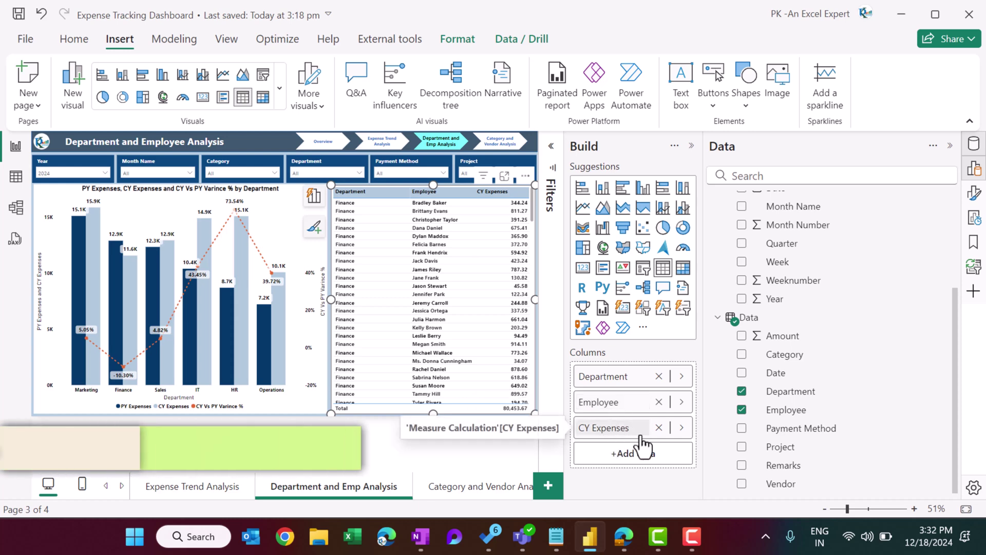
pyautogui.scroll(3, 903, 319)
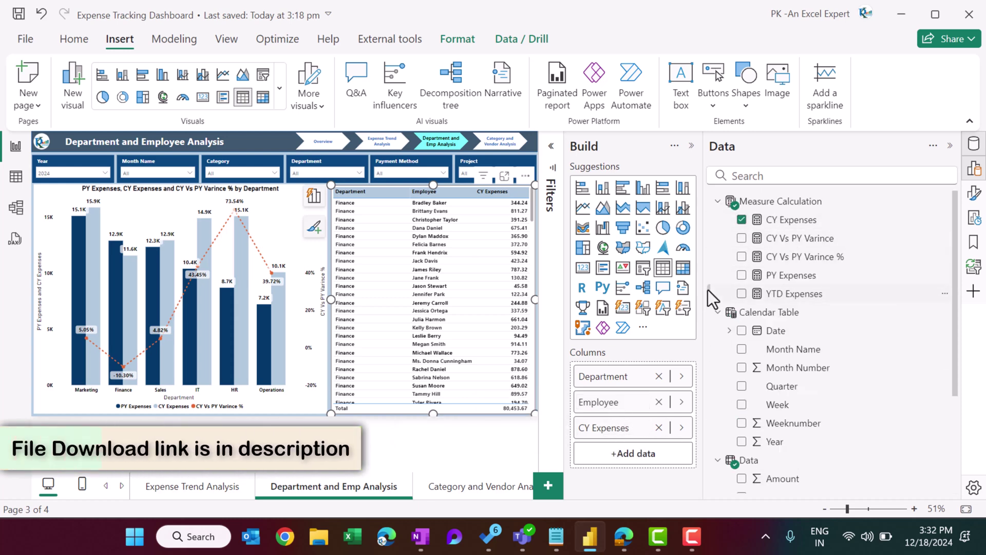
# - Go to the Category and Vendor Analysis page and check the visual types and axis fields of the category and vendor expense charts
pyautogui.click(464, 492)
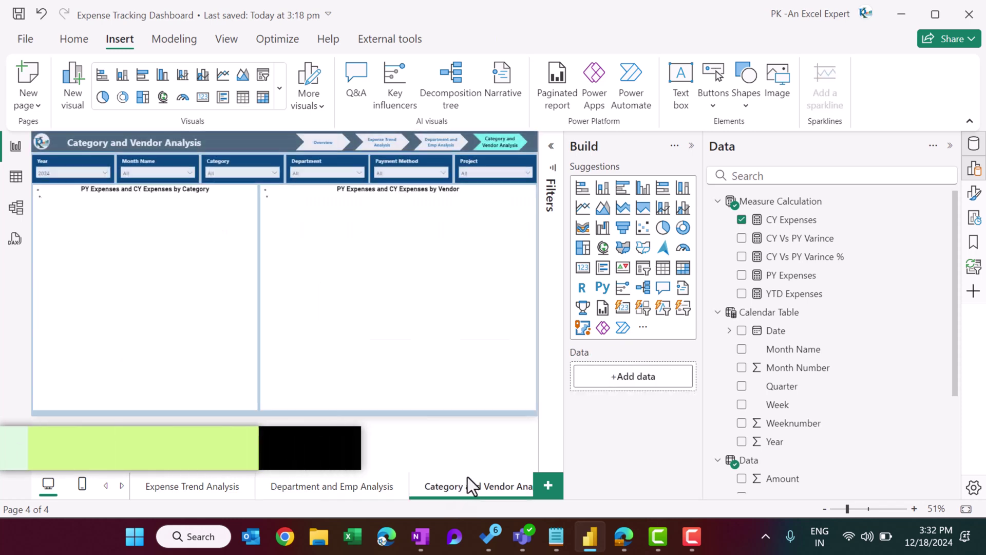
pyautogui.click(234, 192)
pyautogui.click(310, 197)
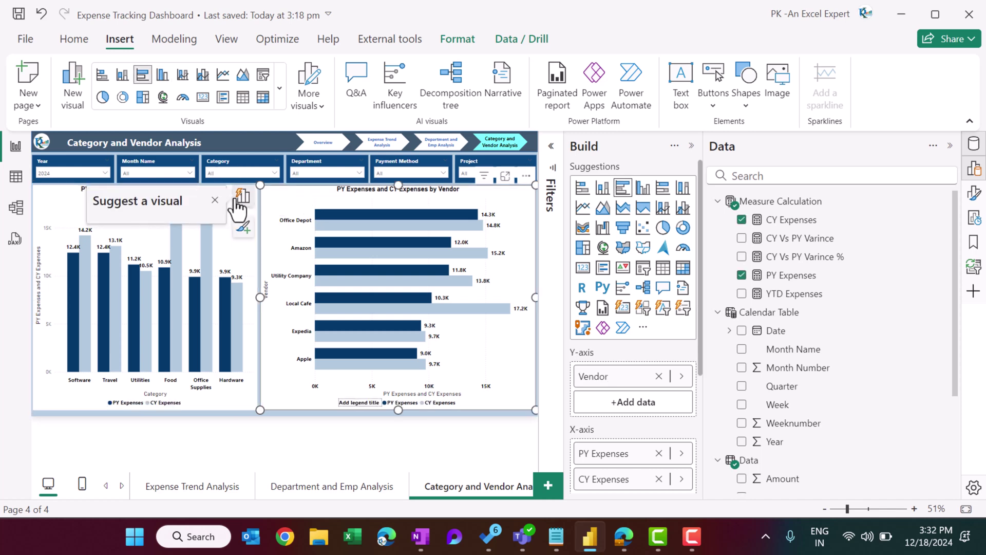
pyautogui.click(239, 197)
pyautogui.click(283, 147)
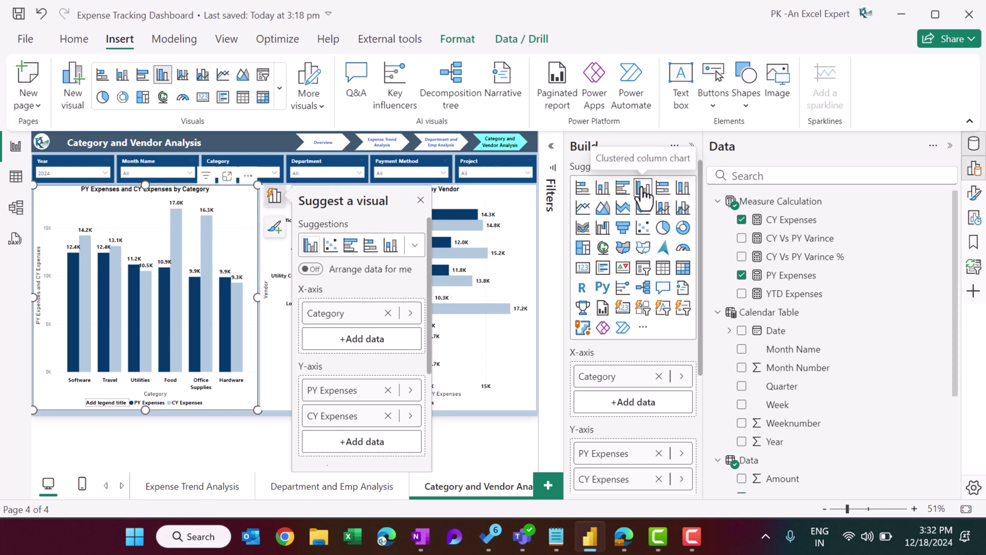
pyautogui.click(274, 196)
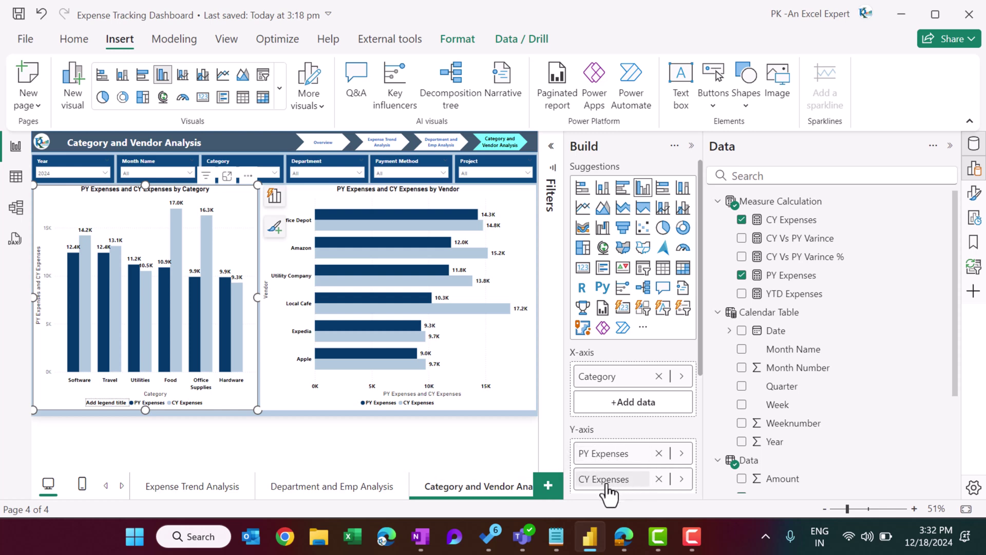
pyautogui.click(522, 210)
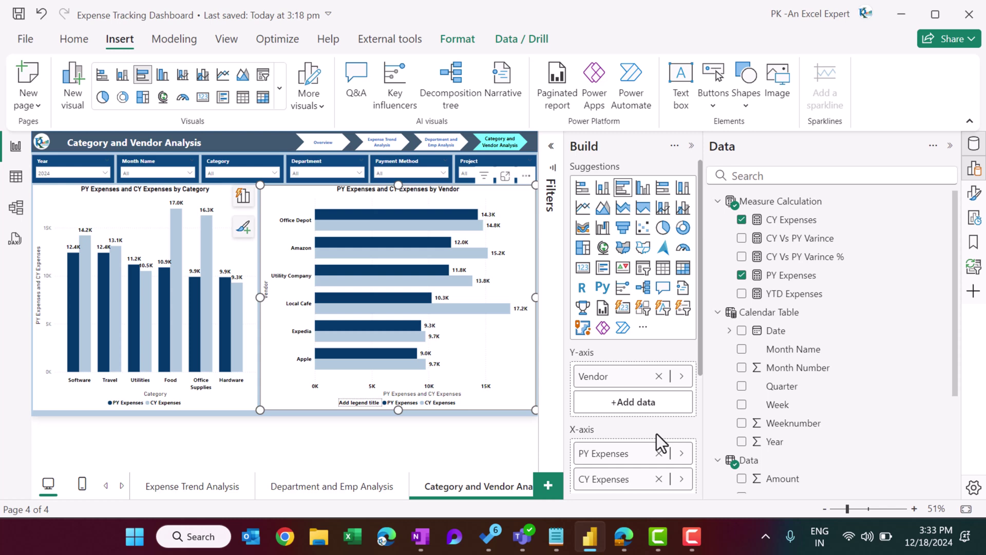
# - Collapse the Build and Data panes to enlarge the report page, and deselect the vendor chart
pyautogui.click(691, 145)
pyautogui.click(951, 145)
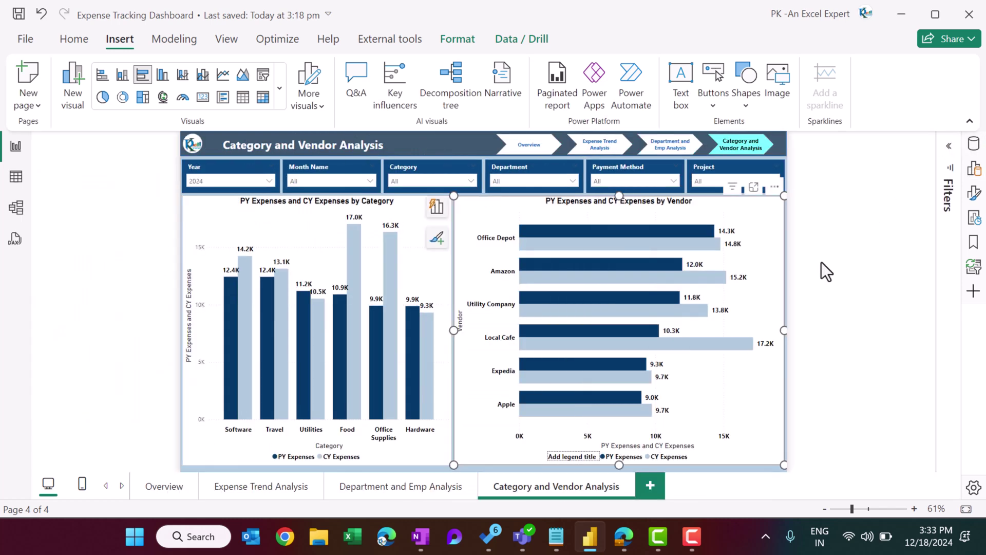
pyautogui.click(809, 234)
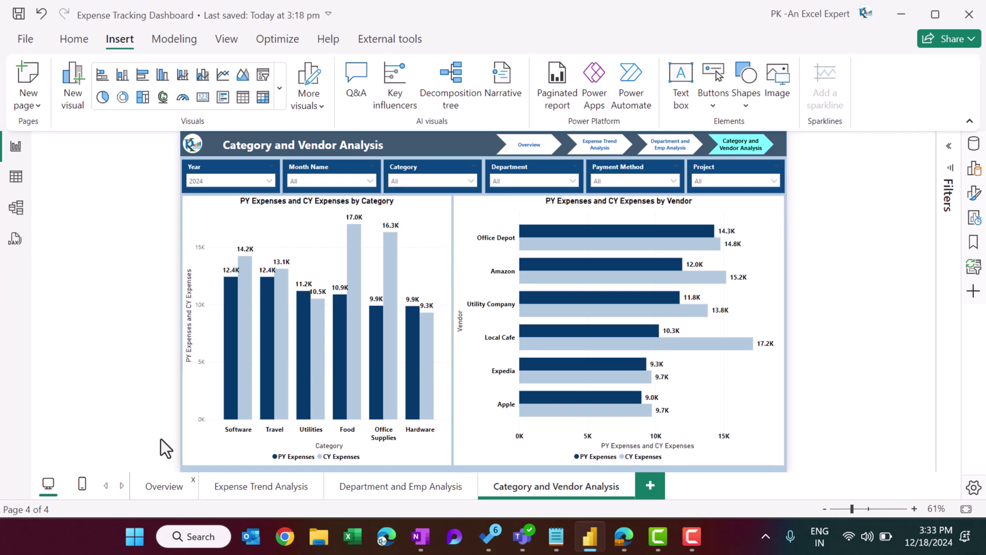